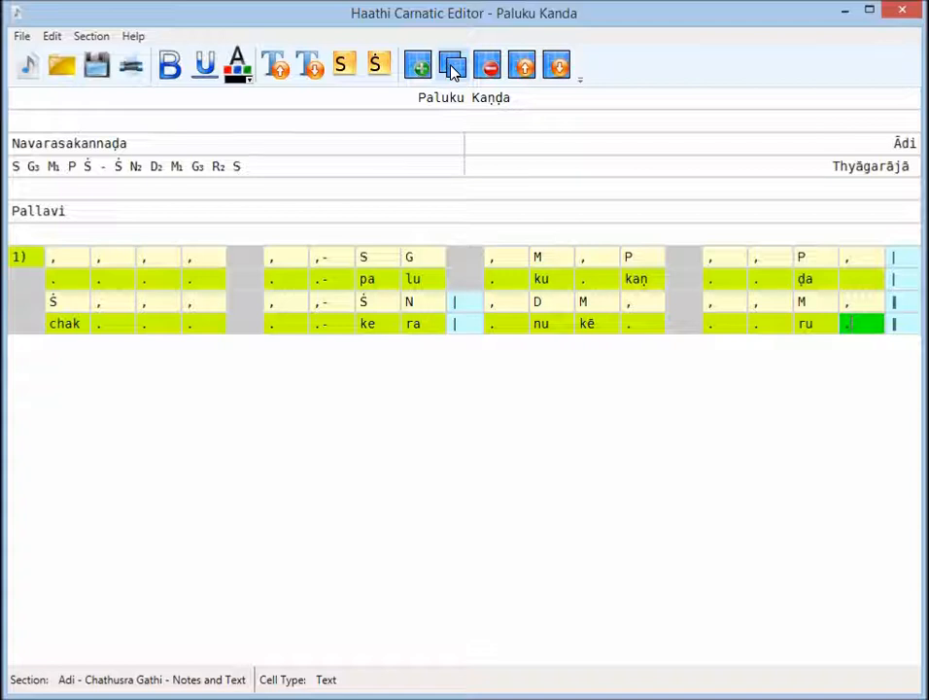
- Duplicate the first notation section and move the copy below a blank spacer line
click(452, 68)
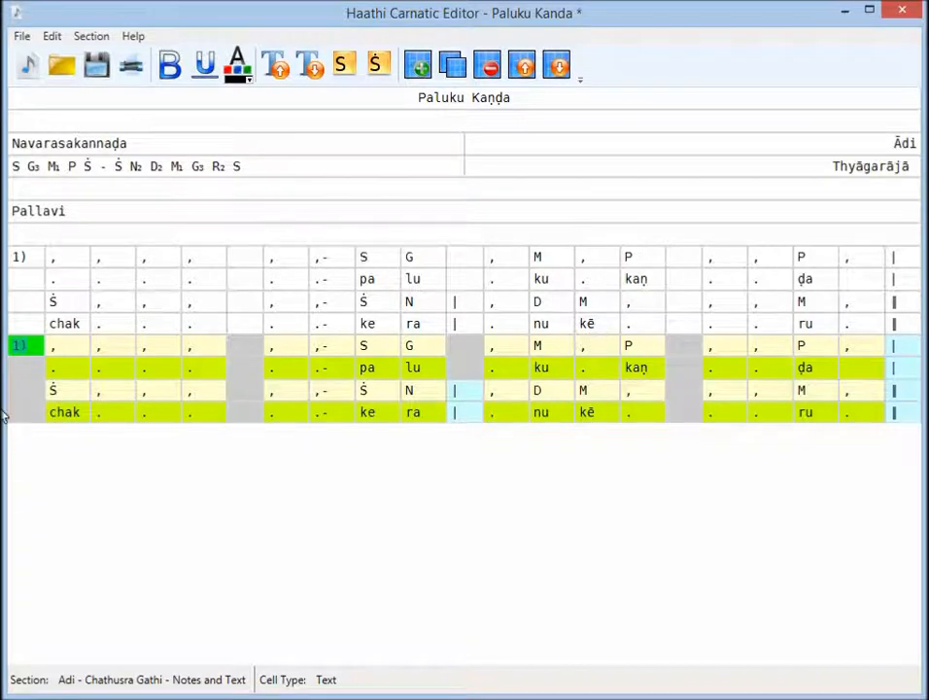
click(322, 291)
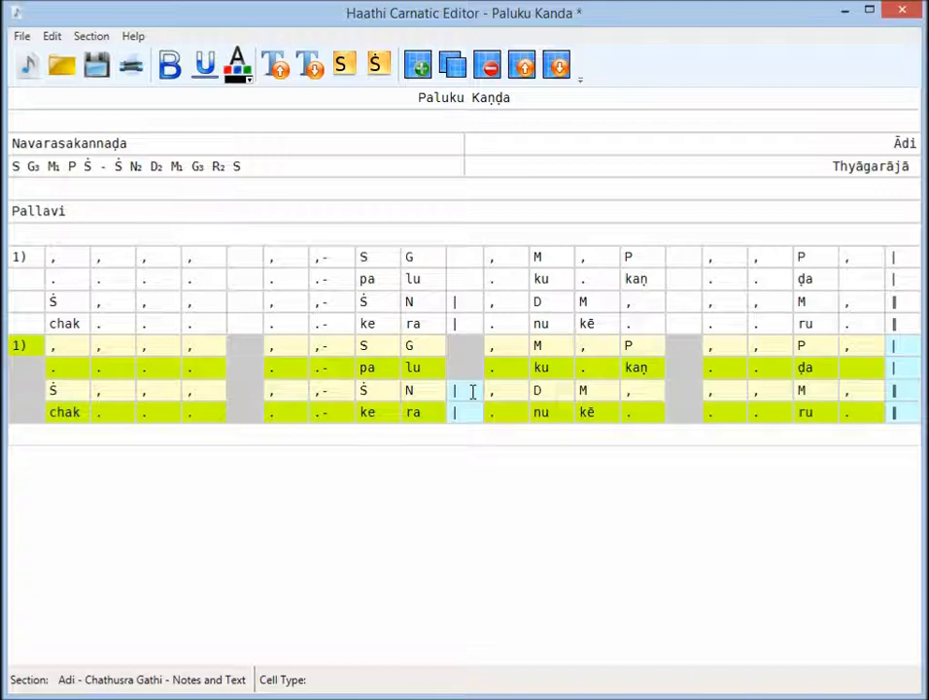
click(557, 65)
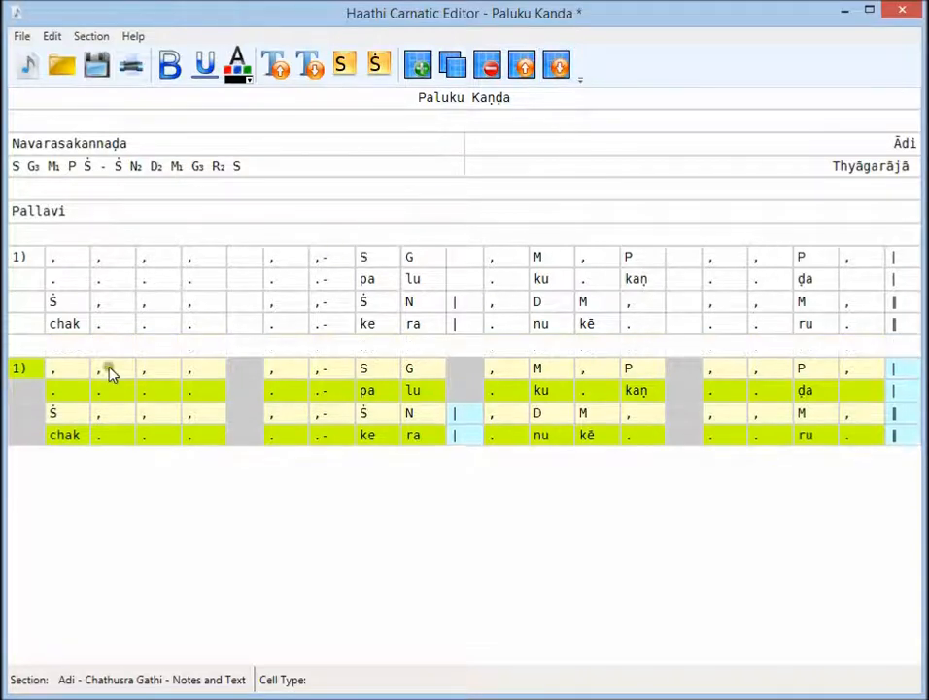
- Relabel the duplicated notation section as 2)
click(41, 372)
key(BackSpace)
key(BackSpace)
text(2))
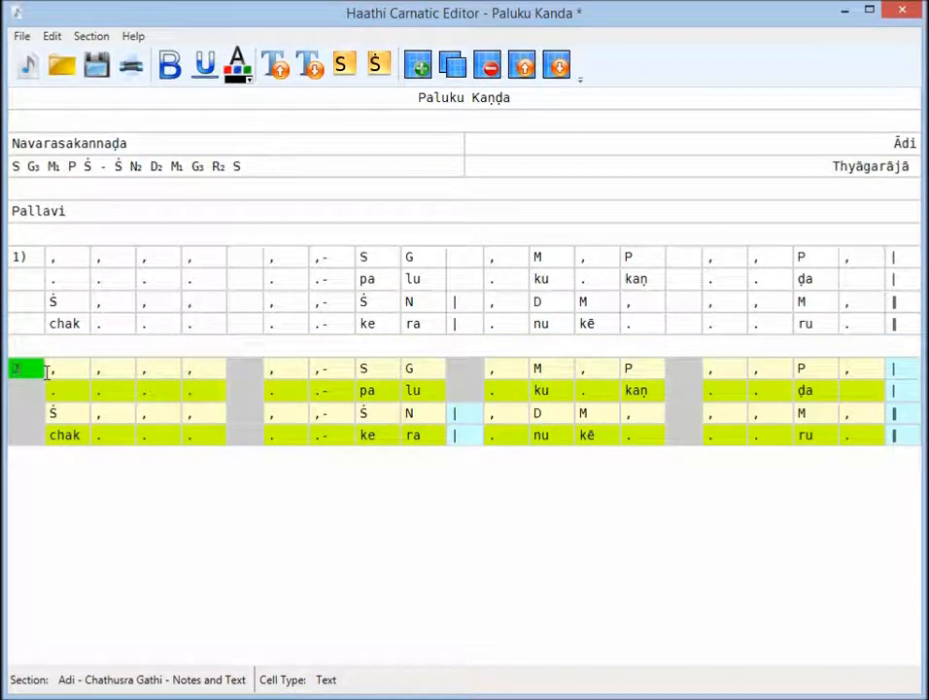
- Enter the notes M, G, G in the first three cells of section 2's first note row
click(69, 377)
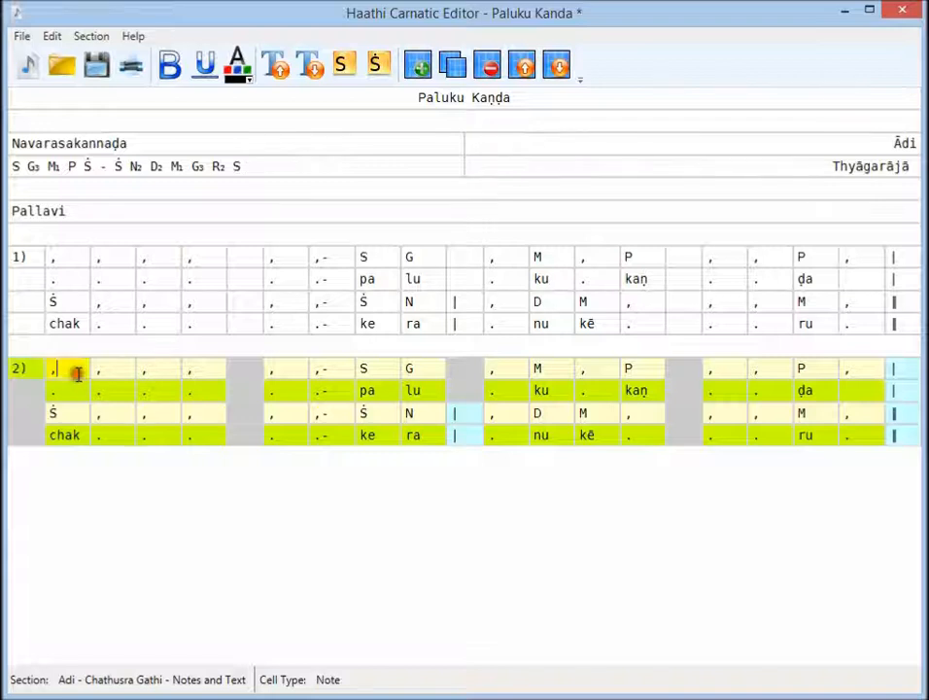
key(BackSpace)
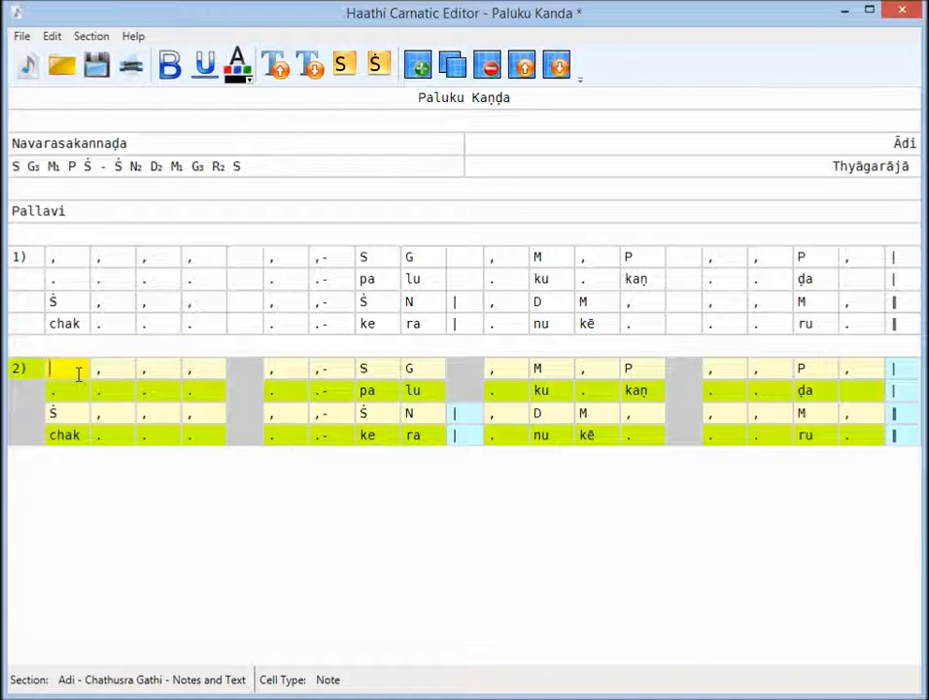
text(M )
text(G )
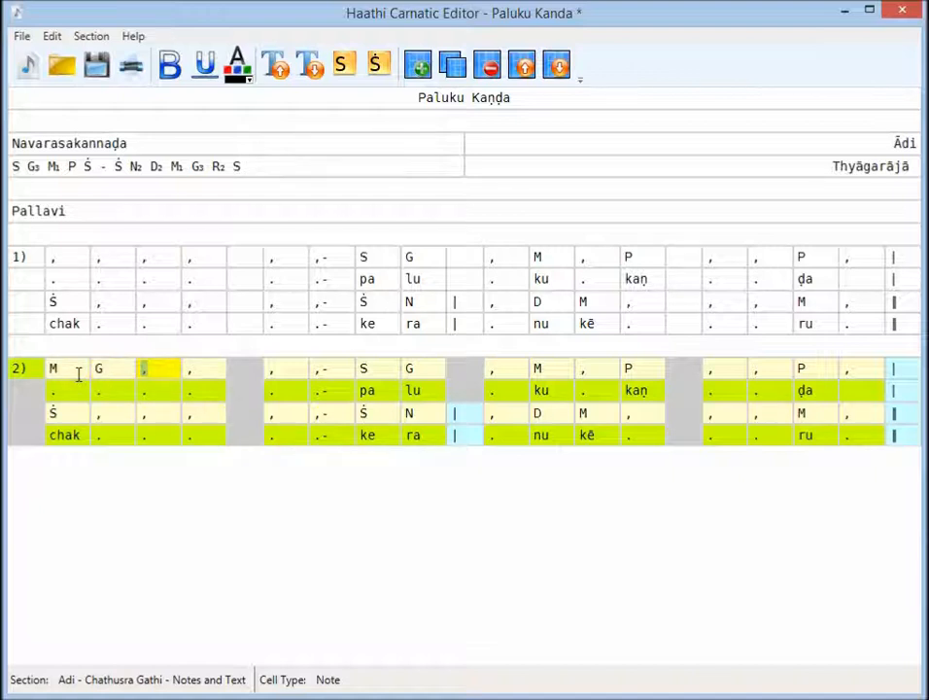
text(G)
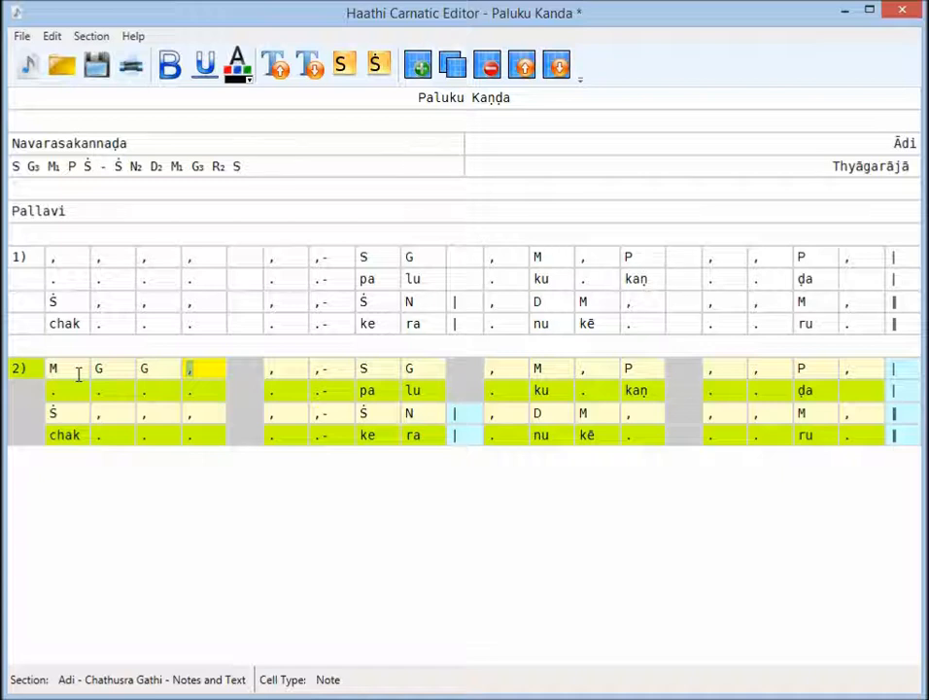
- Set the sixth note in section 2's first note row to R-
click(282, 370)
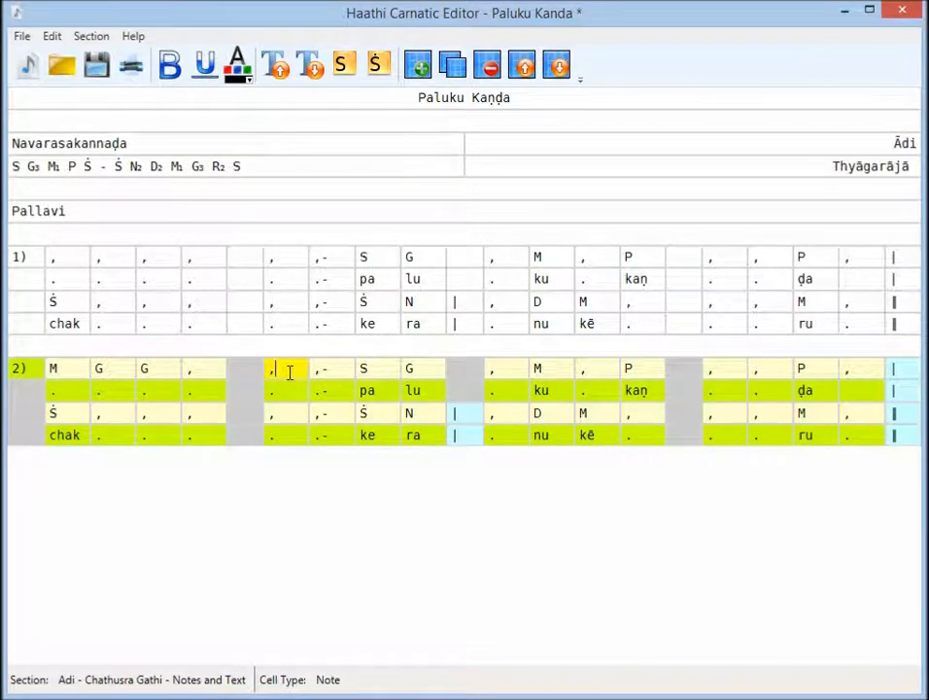
key(Tab)
click(290, 373)
click(289, 372)
key(Tab)
text(R)
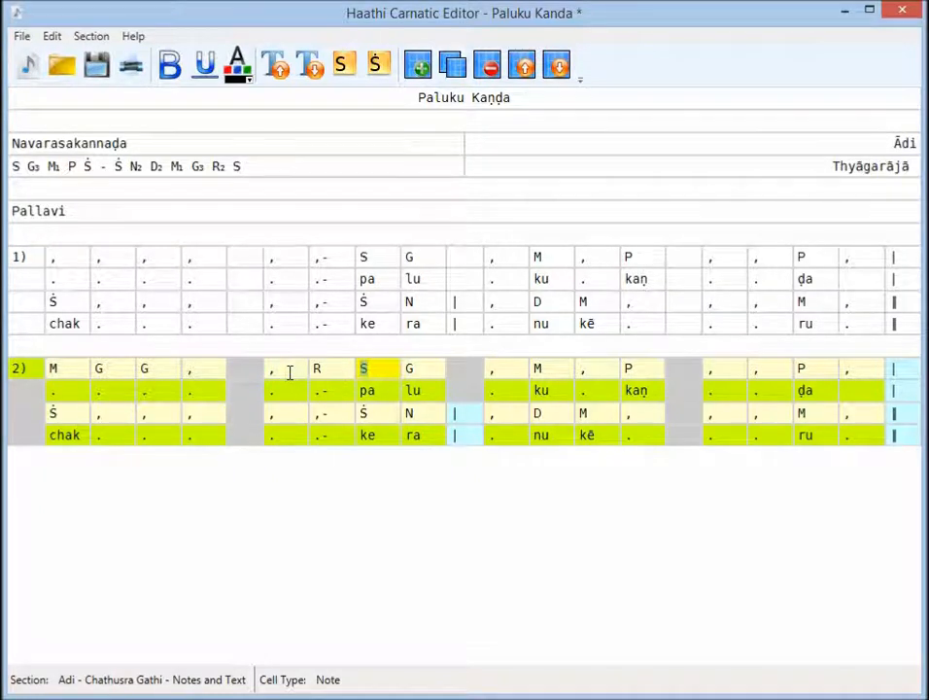
click(328, 373)
text(-)
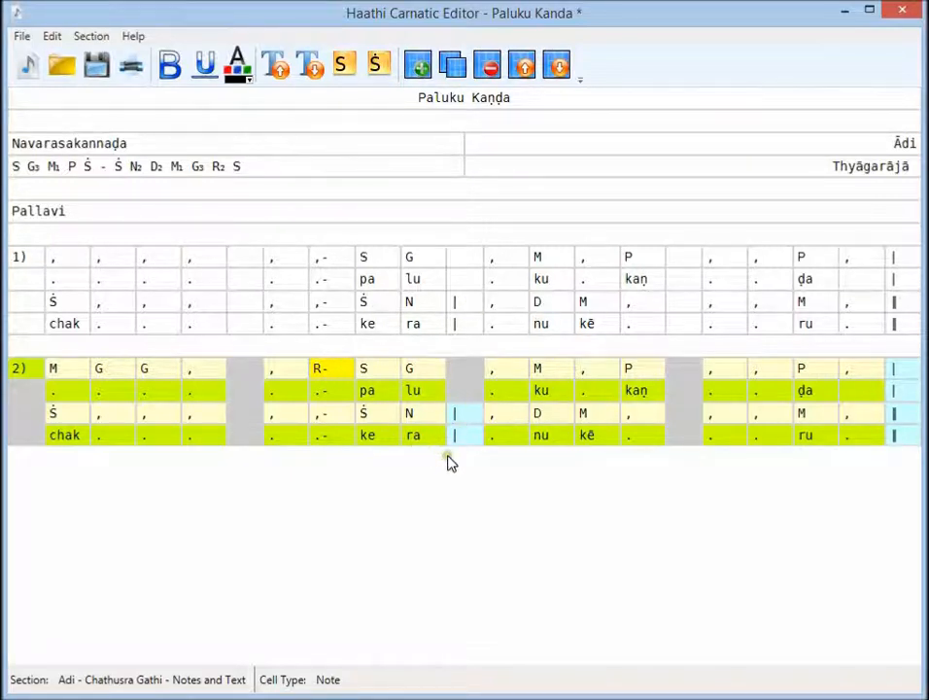
- In section 2's second note row, set the two notes before the middle bar to P and upper-octave Ṙ
click(375, 415)
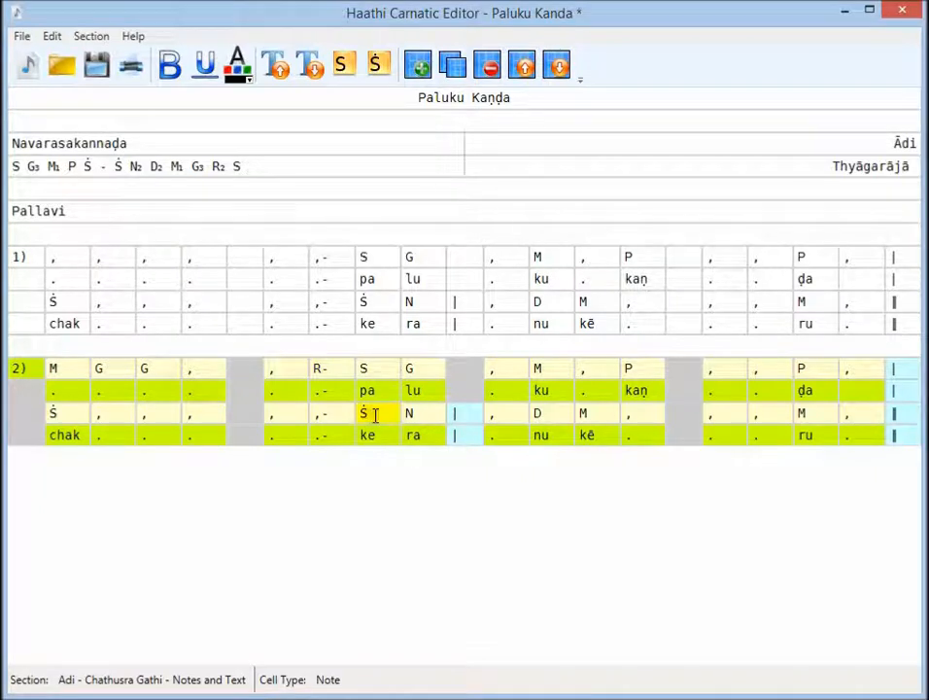
key(BackSpace)
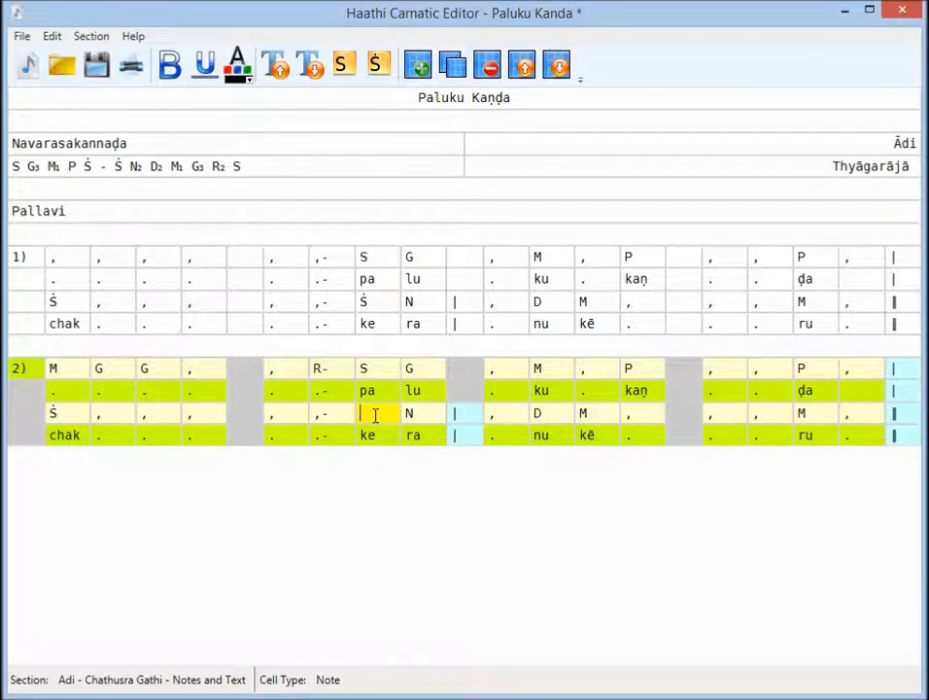
text(P)
key(Tab)
key(Tab)
key(shift+Tab)
text(R)
key(Tab)
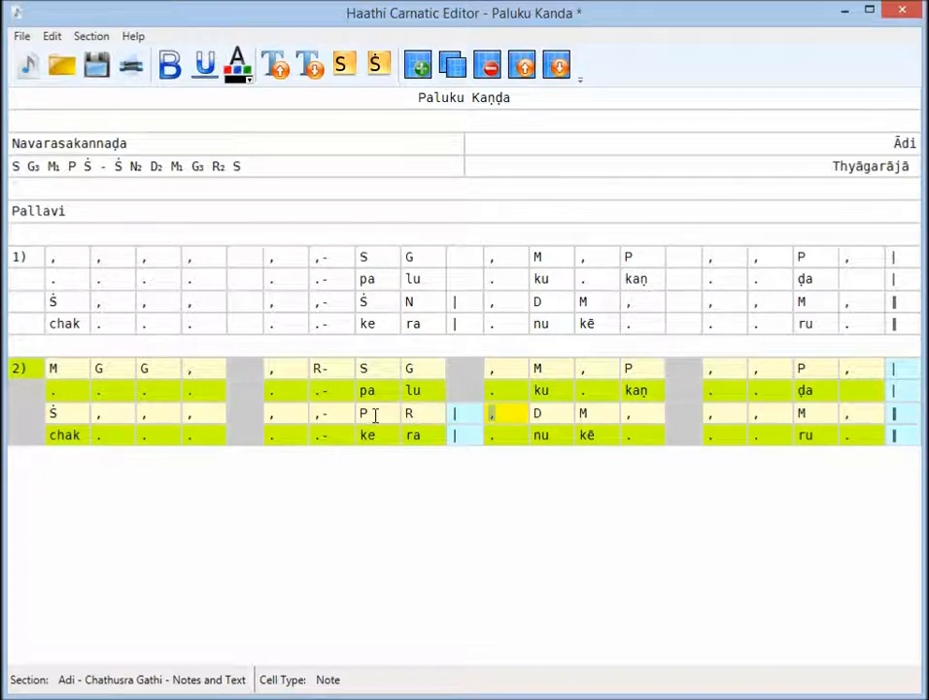
key(BackSpace)
text(.R)
- Enter upper-octave Ṙ and Ṡ in the first two cells after the middle bar of section 2's second note row
key(Tab)
key(BackSpace)
text(.)
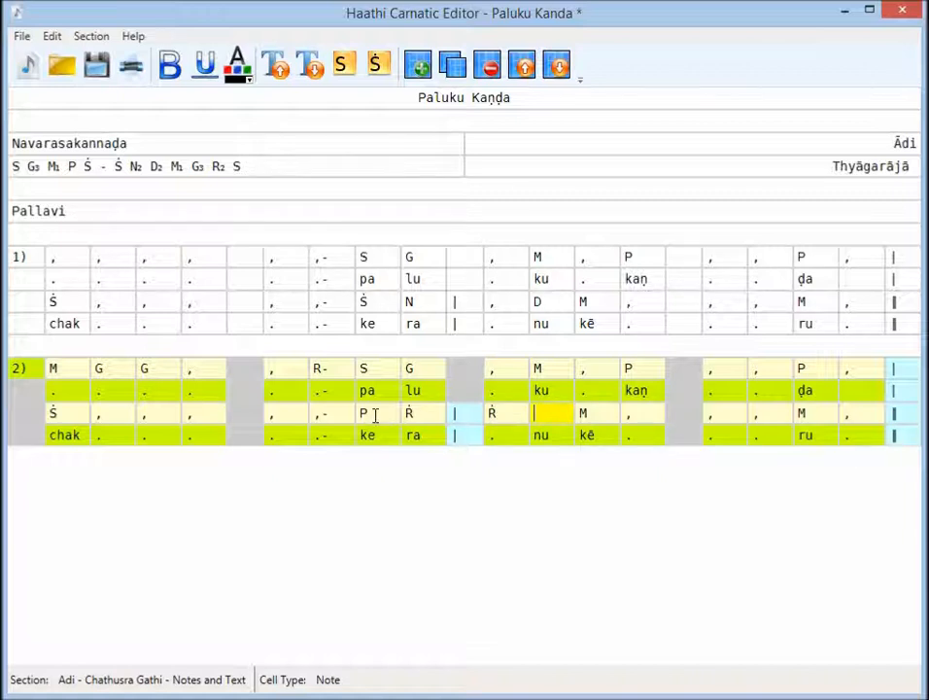
text(S)
key(Tab)
key(BackSpace)
text(.)
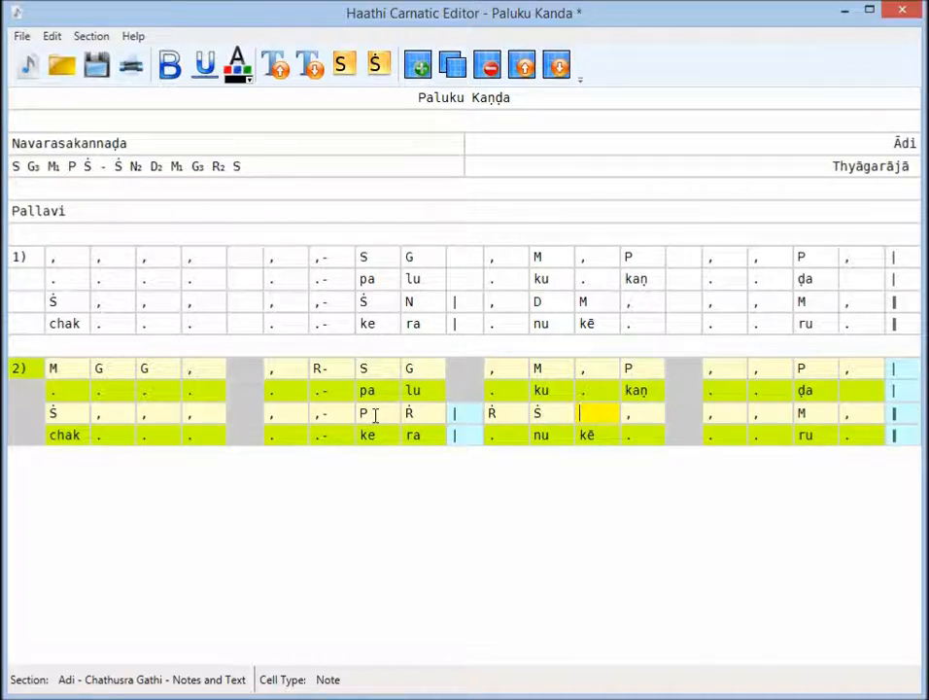
text(N)
- Continue section 2's second note row with the notes N, D, M after the upper-octave Ṡ
key(Tab)
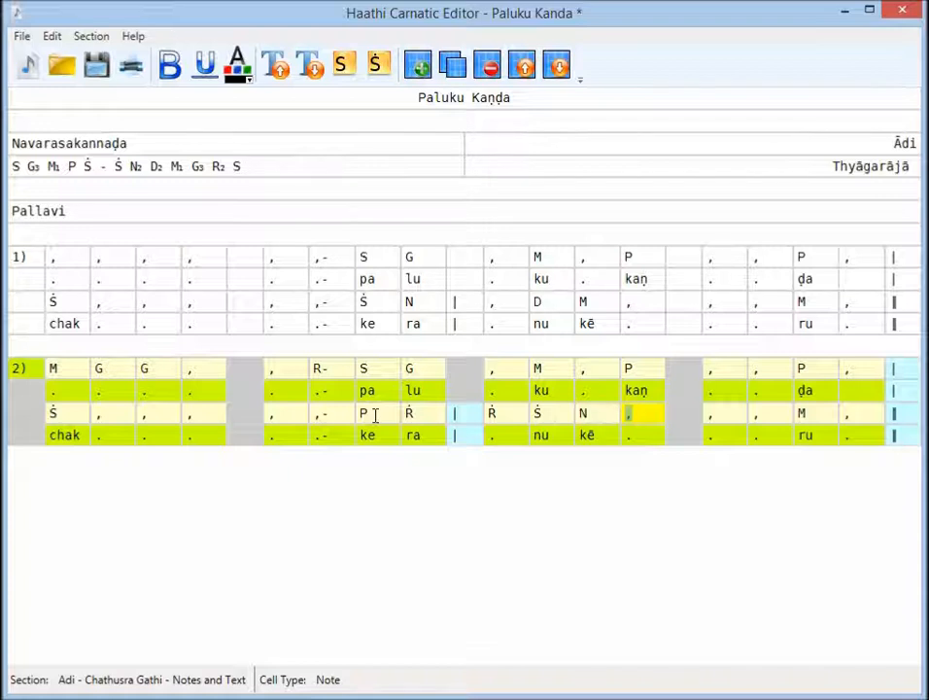
text(D)
key(Tab)
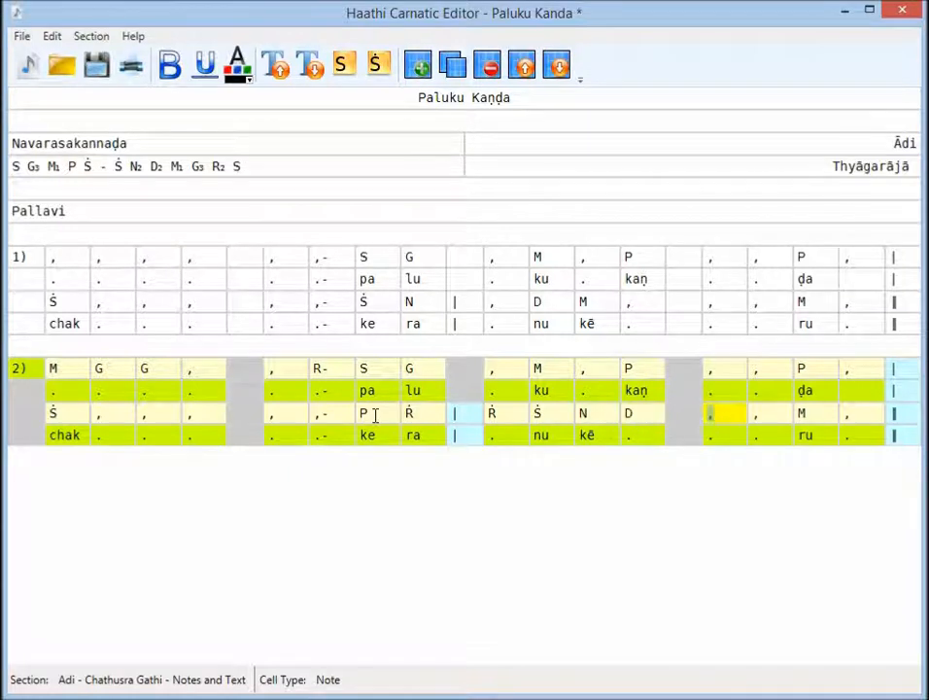
text(M)
key(Tab)
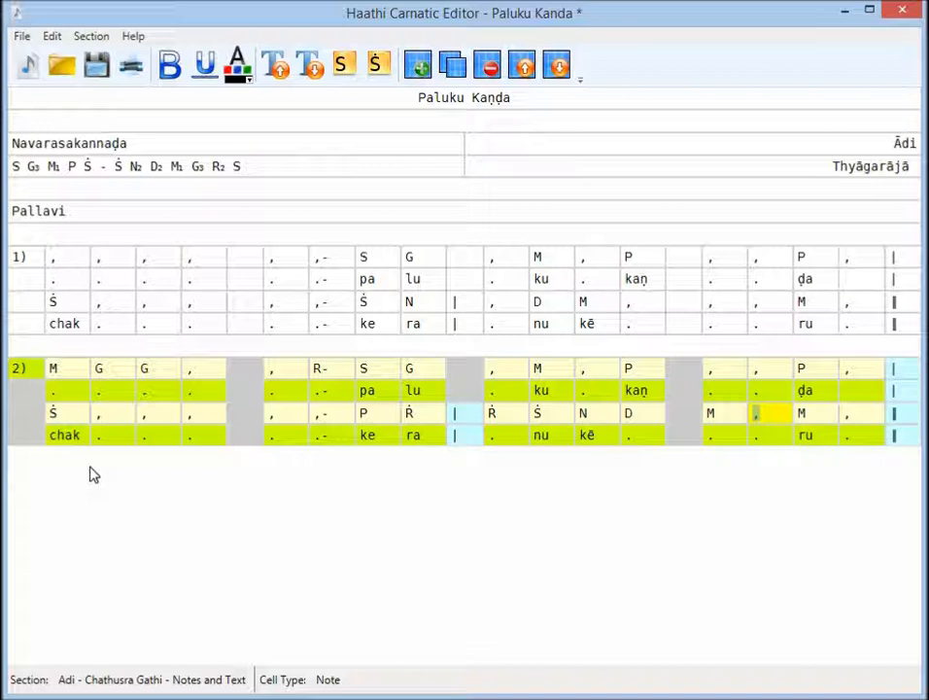
- Duplicate section 2 as section 3), placing the copy below a blank spacer line
click(453, 74)
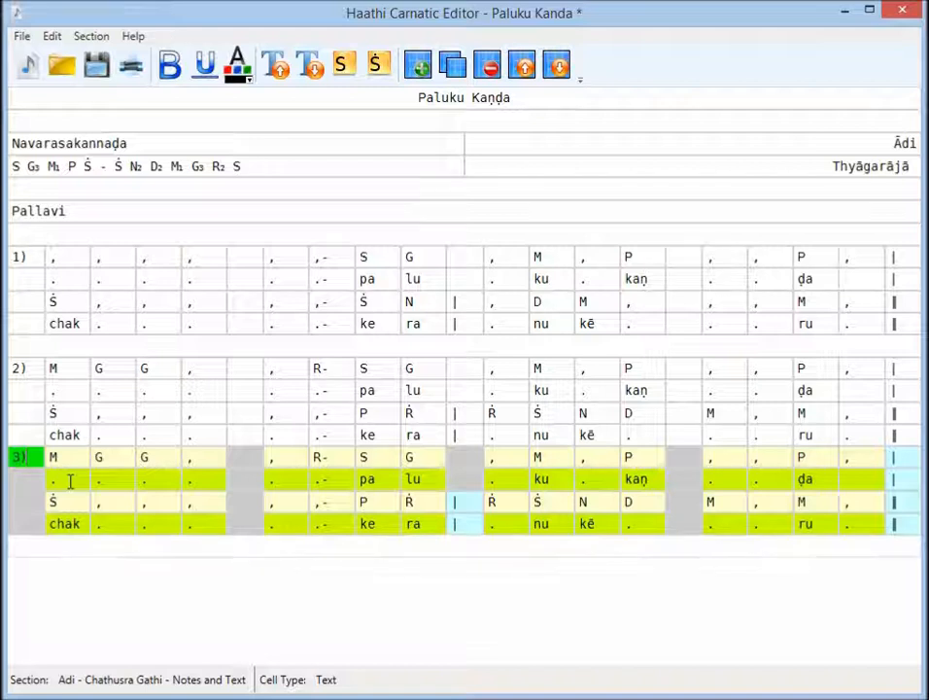
click(560, 71)
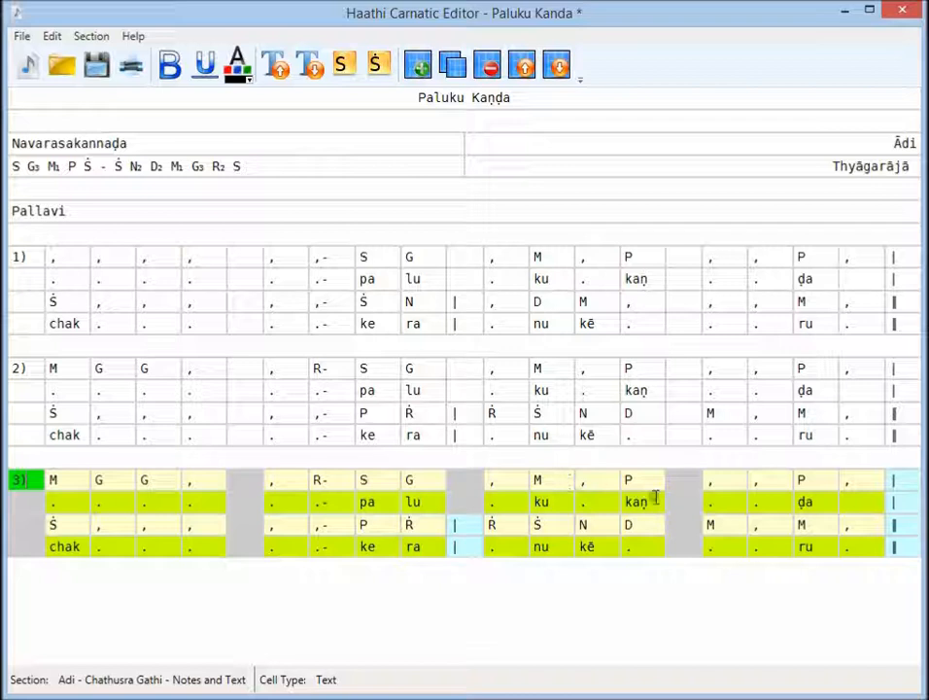
- Set the last two note cells of section 3's first note row to upper-octave Ṡ and a comma
click(810, 479)
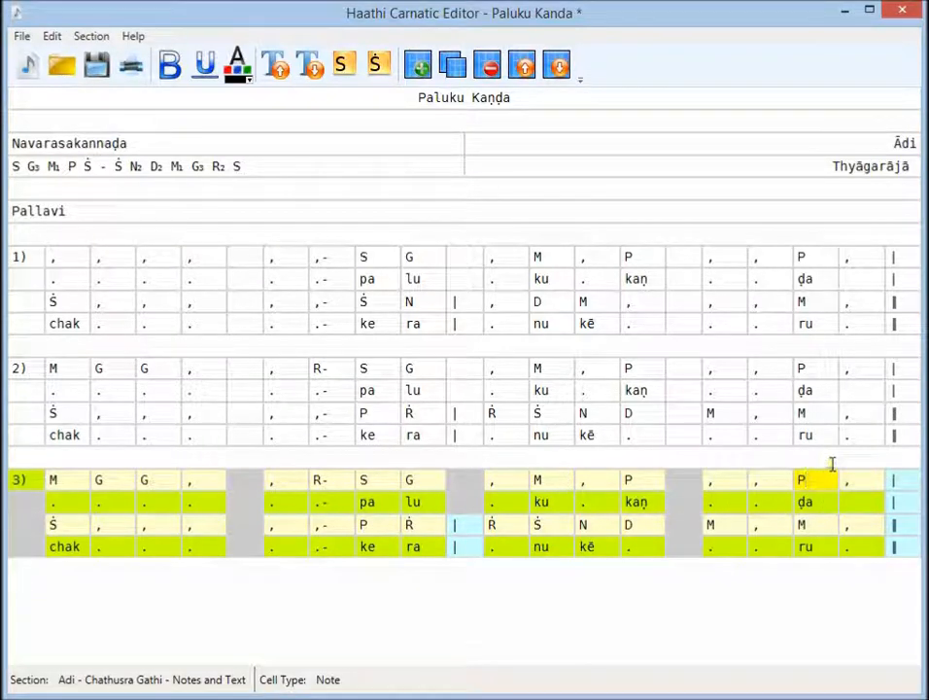
key(BackSpace)
text(S)
key(Tab)
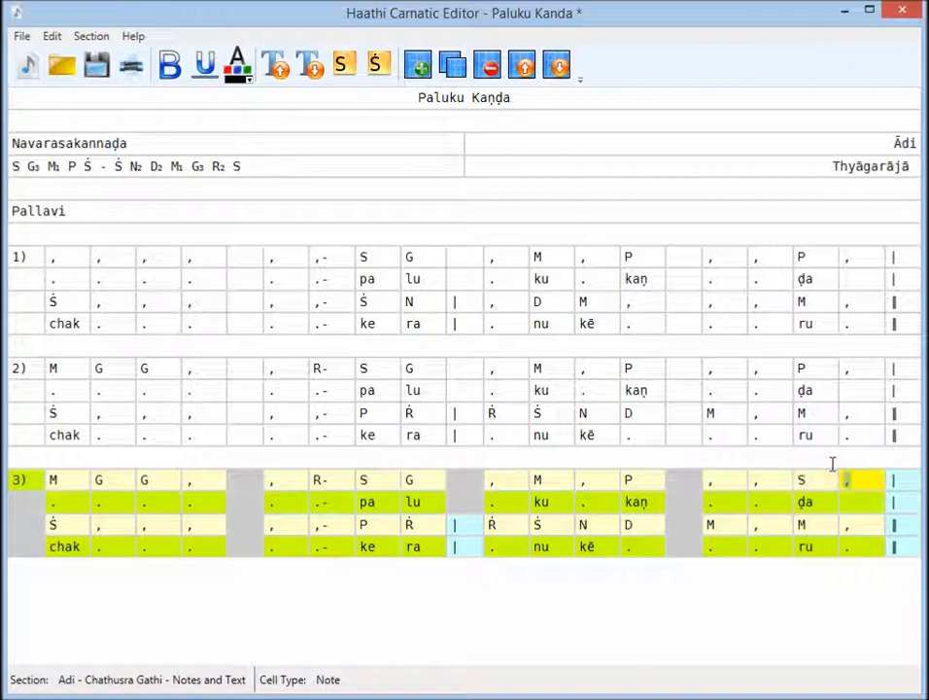
key(BackSpace)
text(,)
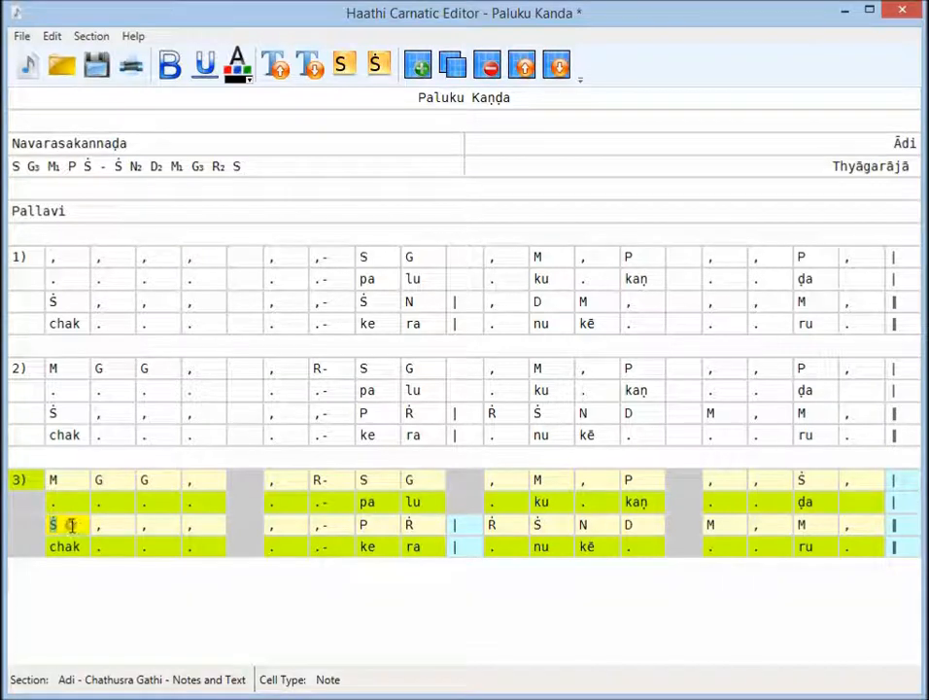
text(M)
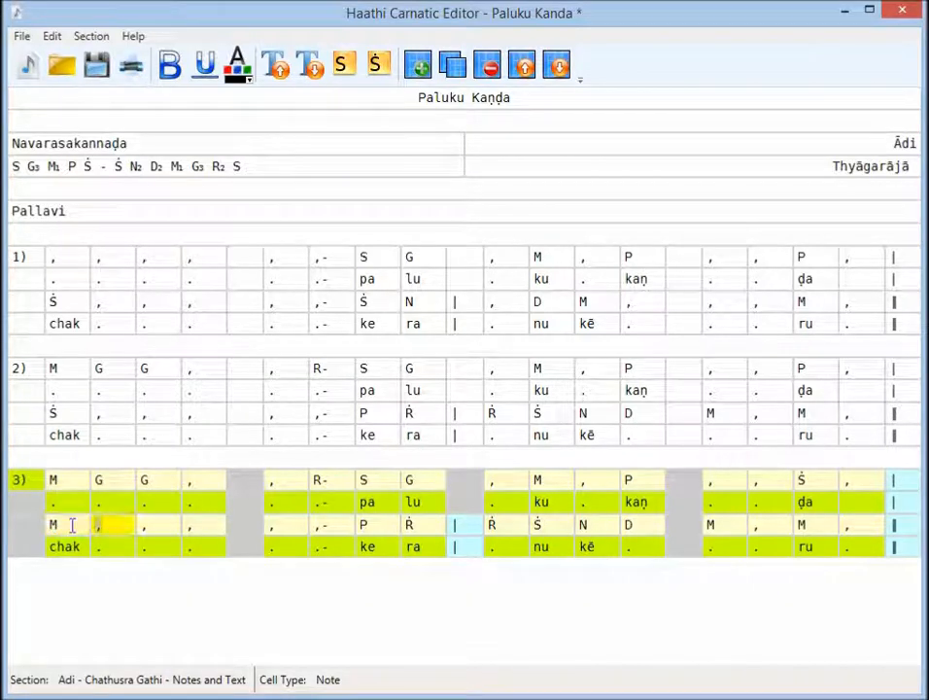
text(M)
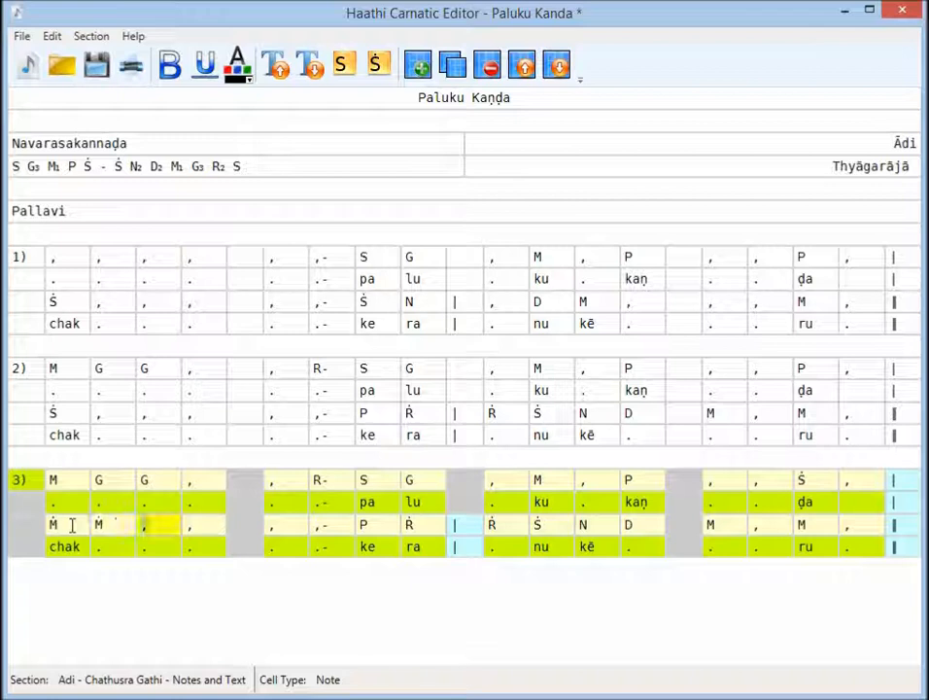
- Fill the first six cells of section 3's second note row with Ṁ, Ṁ, Ġ, Ṙ, Ṡ and a comma with a hyphen
key(BackSpace)
text(G)
key(BackSpace)
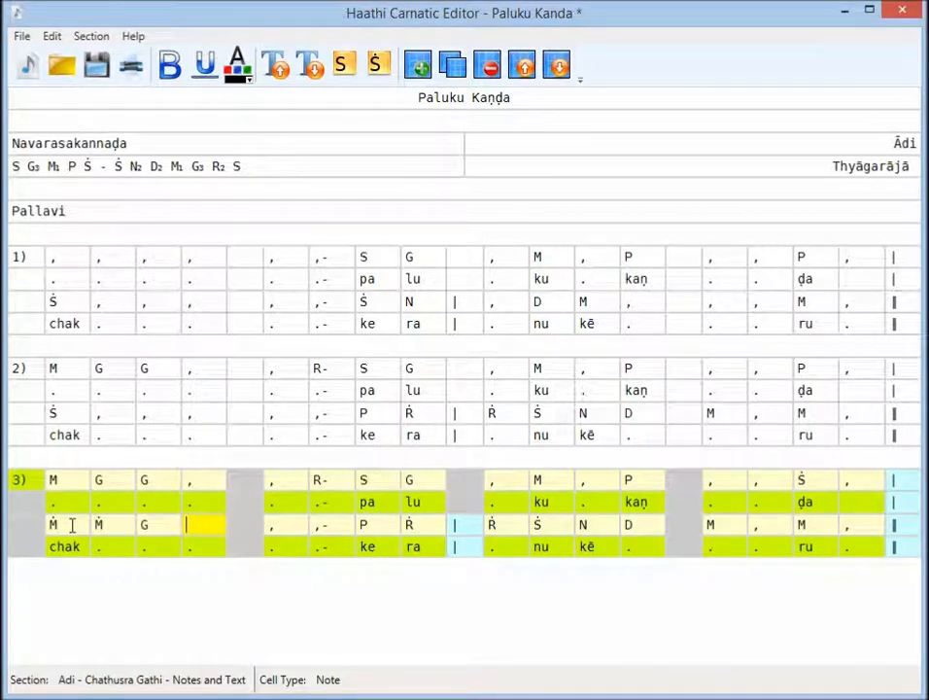
text(R)
key(BackSpace)
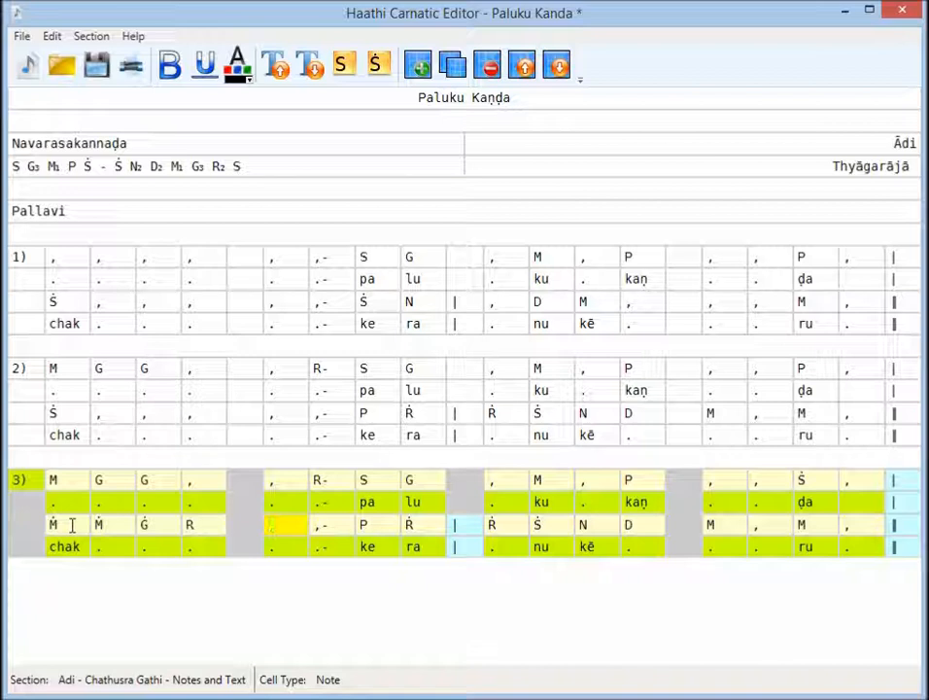
text(S)
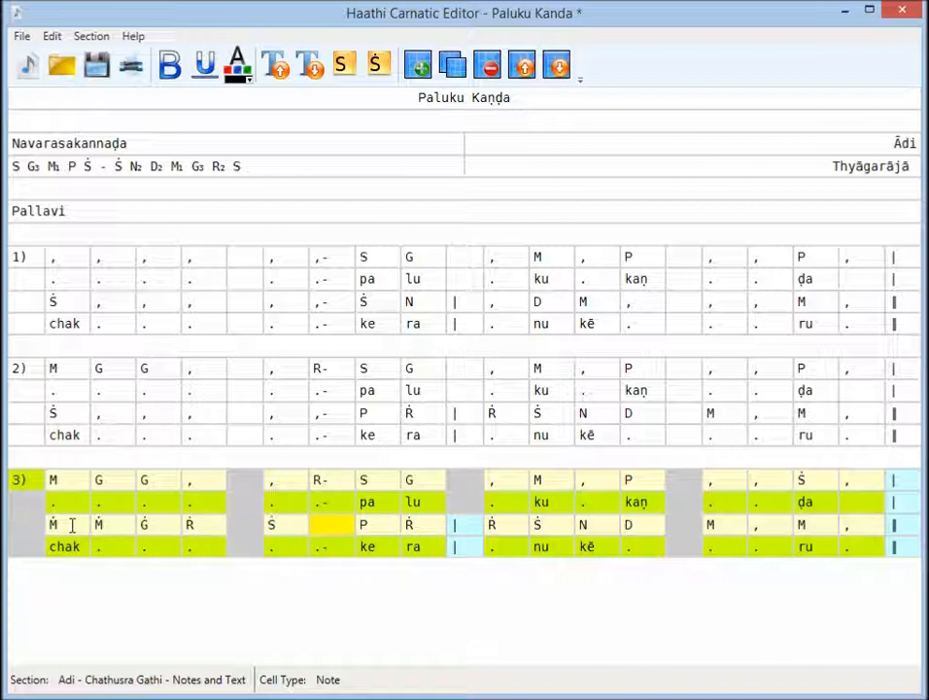
text(,)
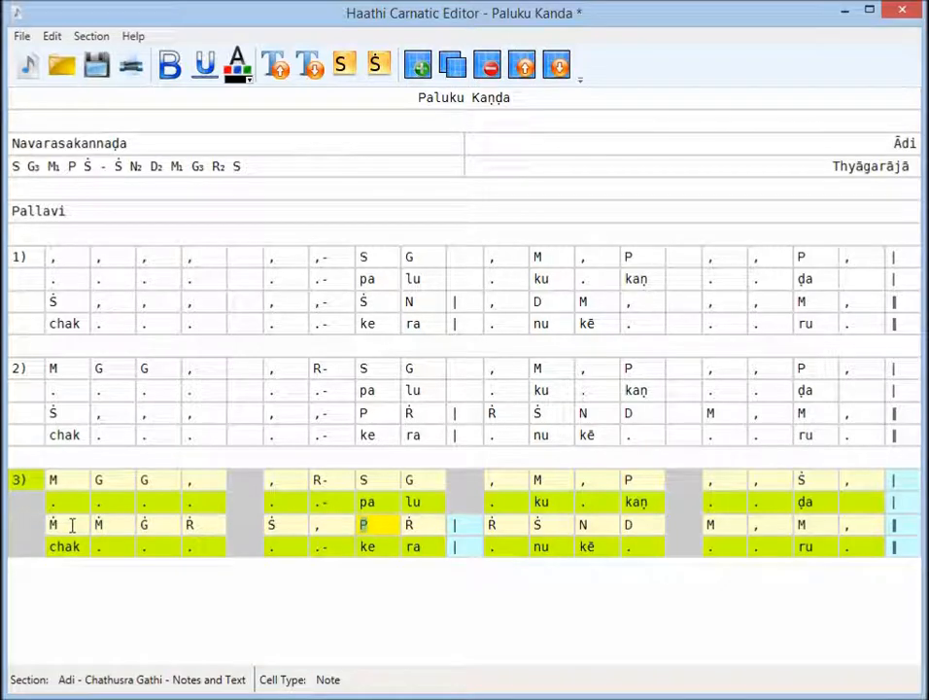
click(330, 523)
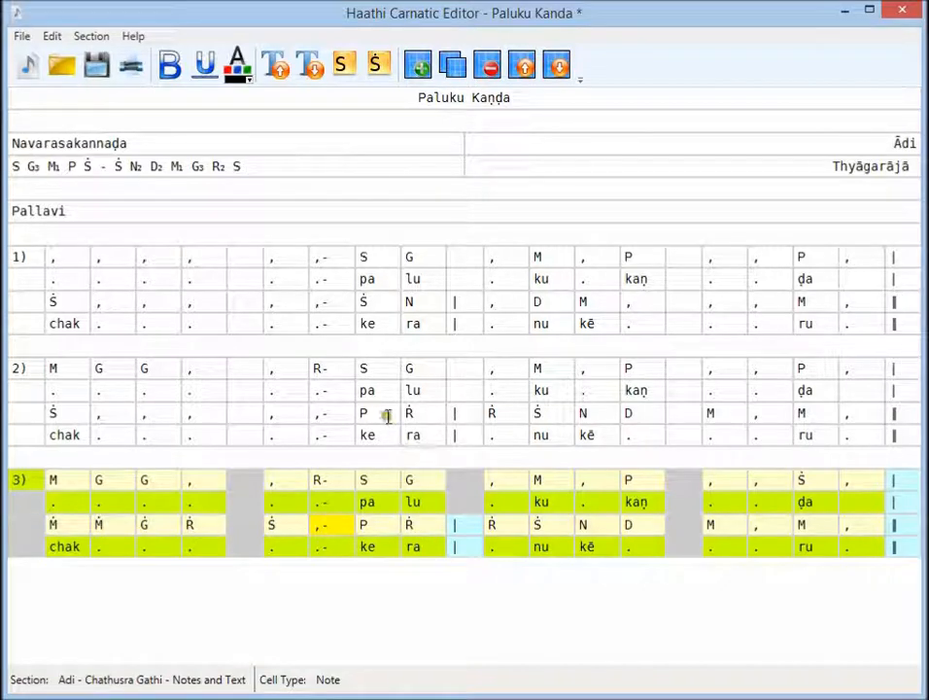
- Fill section 3's second note row after the P with Ġ, Ġ, Ṙ, Ṡ, N, D and M
click(421, 523)
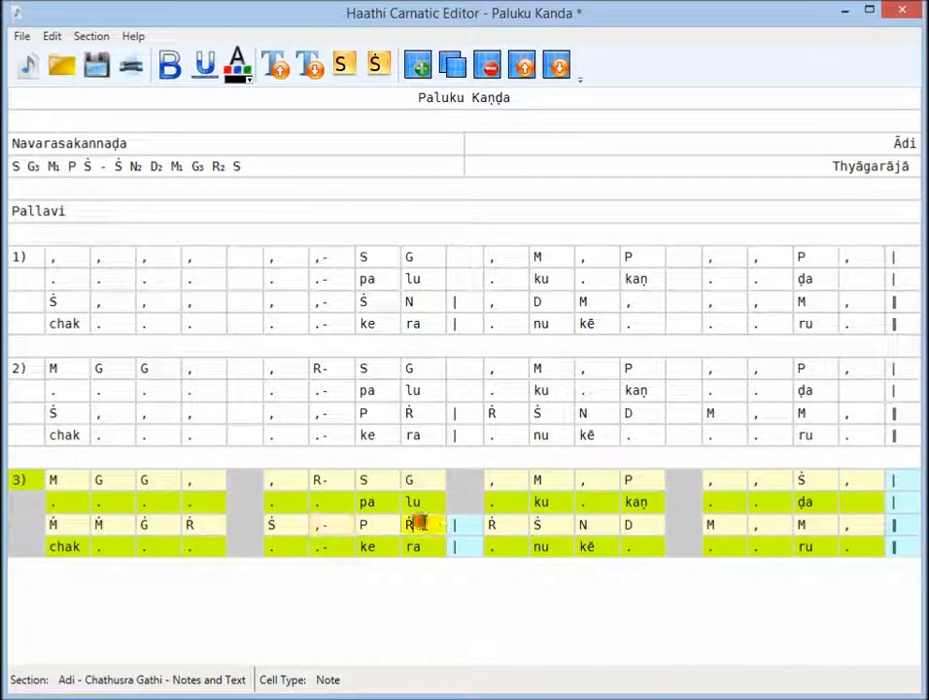
text(g)
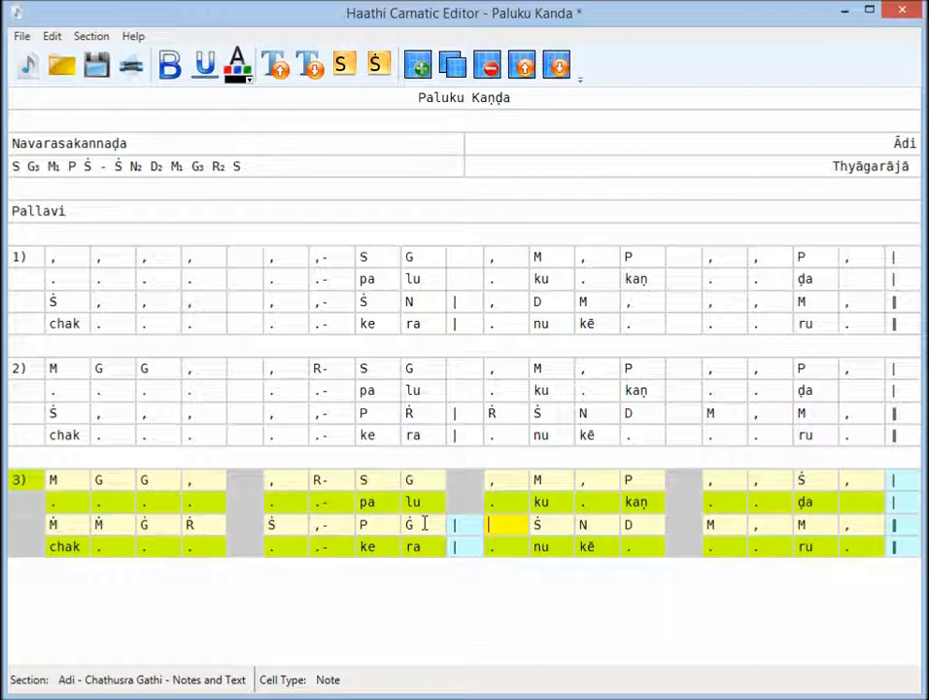
text(g)
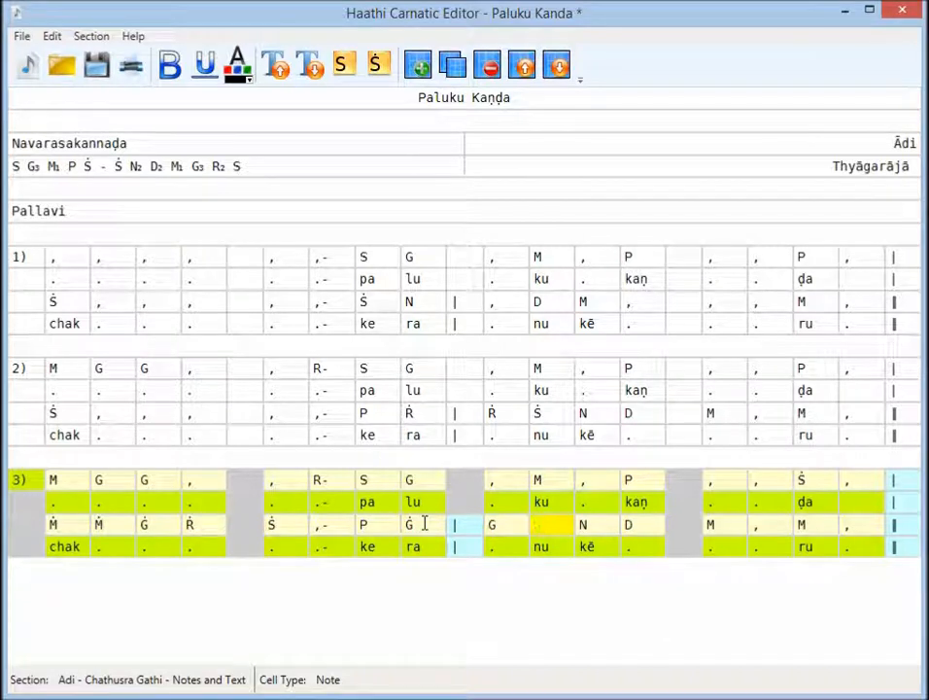
text(r)
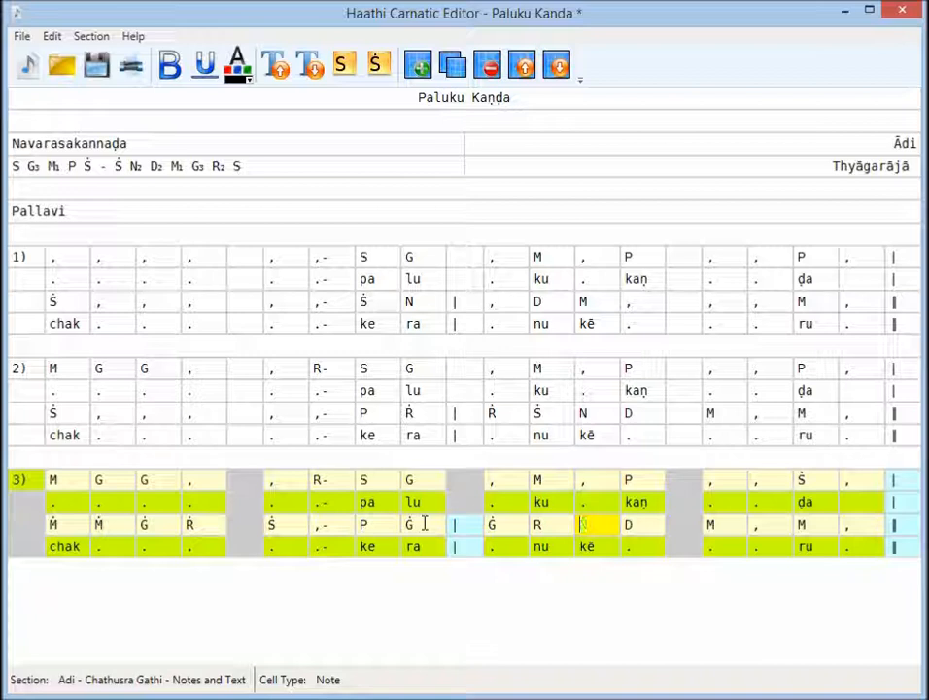
text(s)
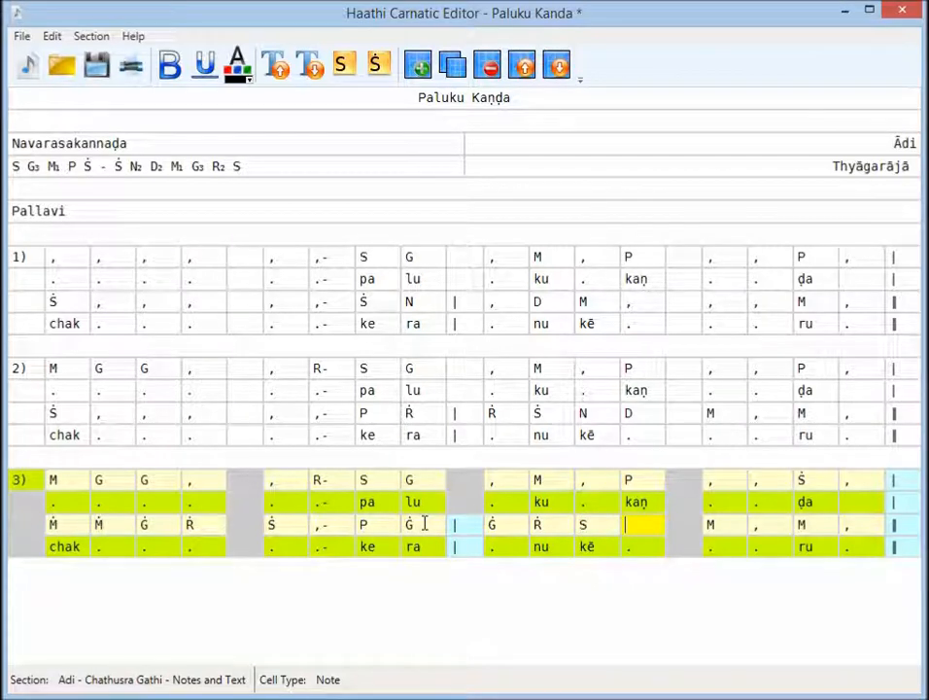
text(n)
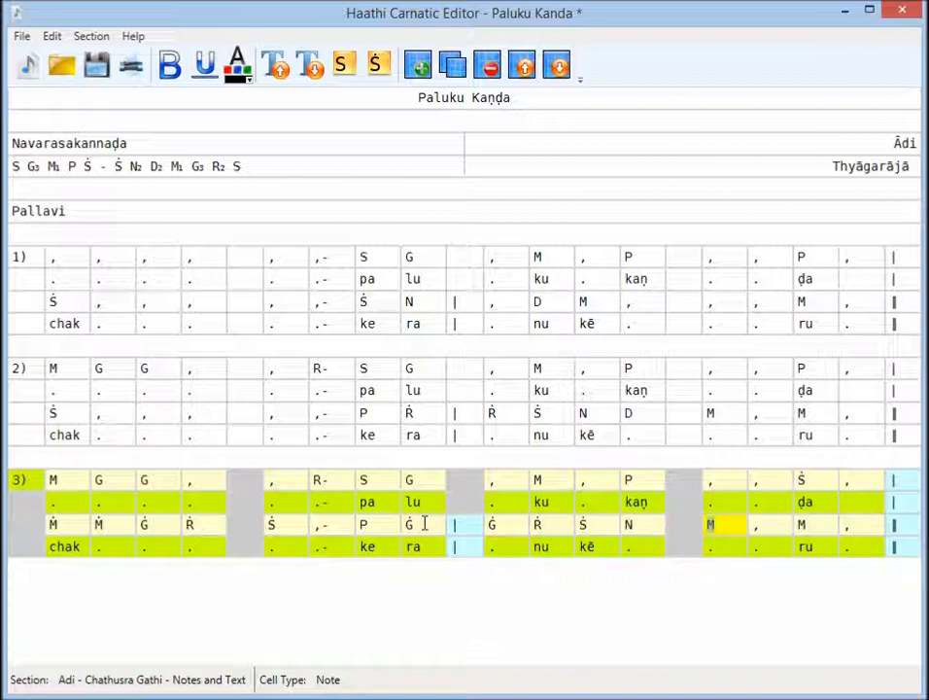
text(d)
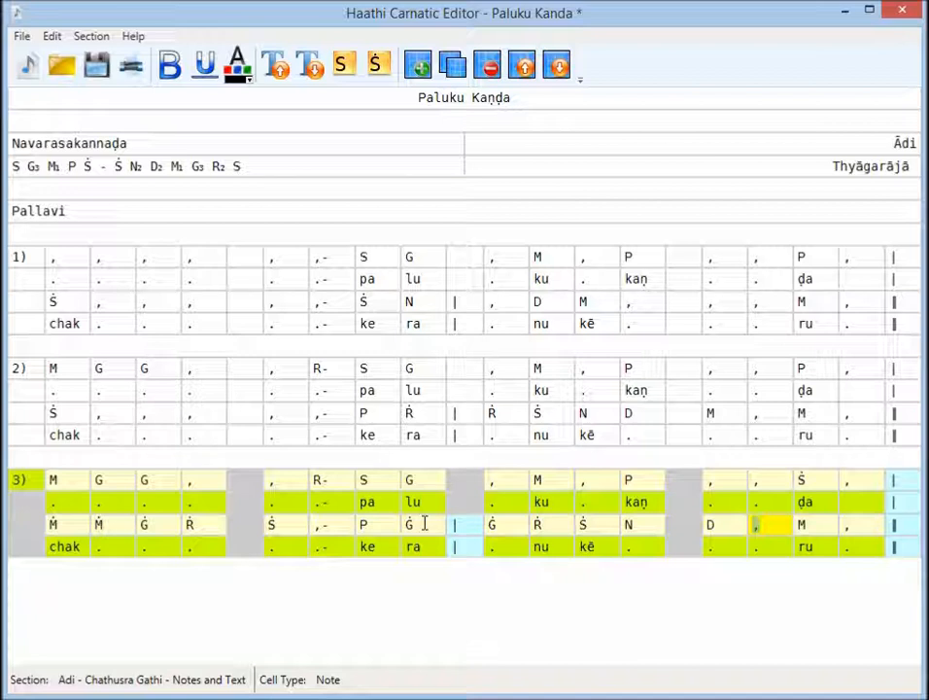
text(m)
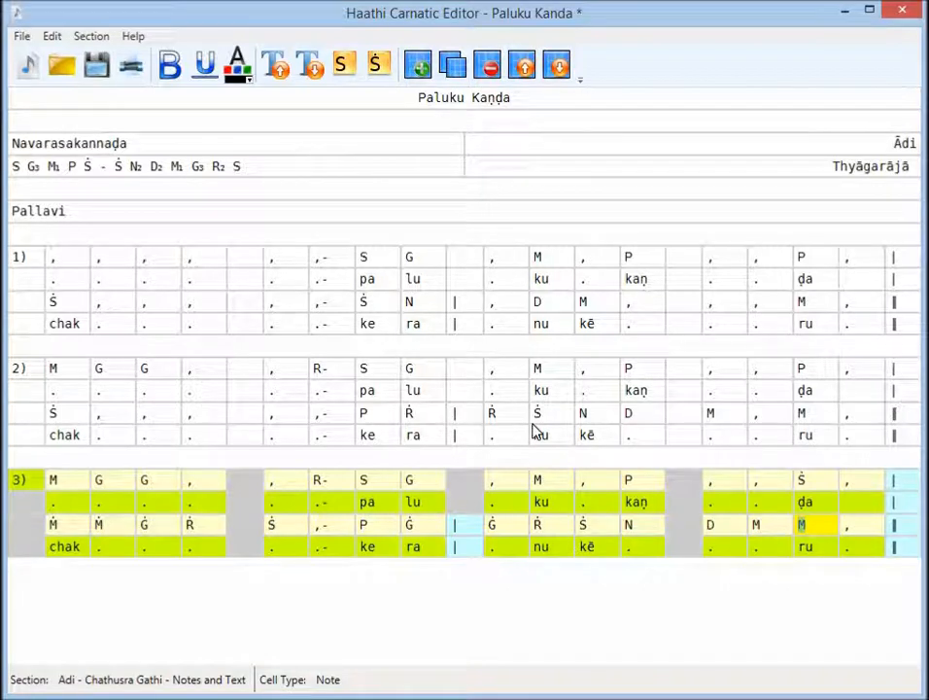
- Colour the notes Ṙ, Ṙ and Ṡ after the P in section 2's second note row standard green
click(425, 413)
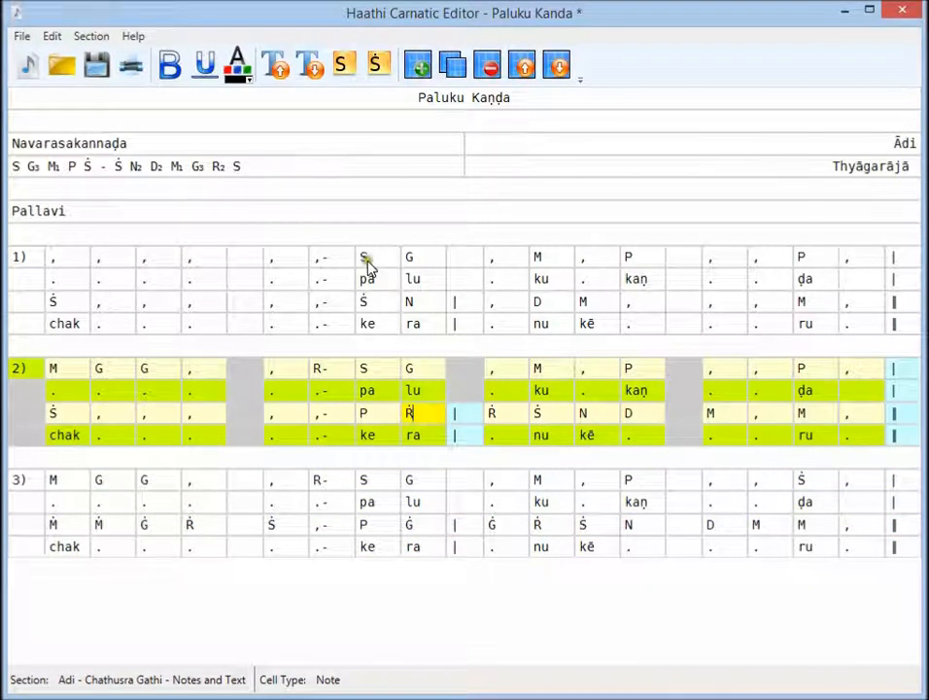
click(249, 83)
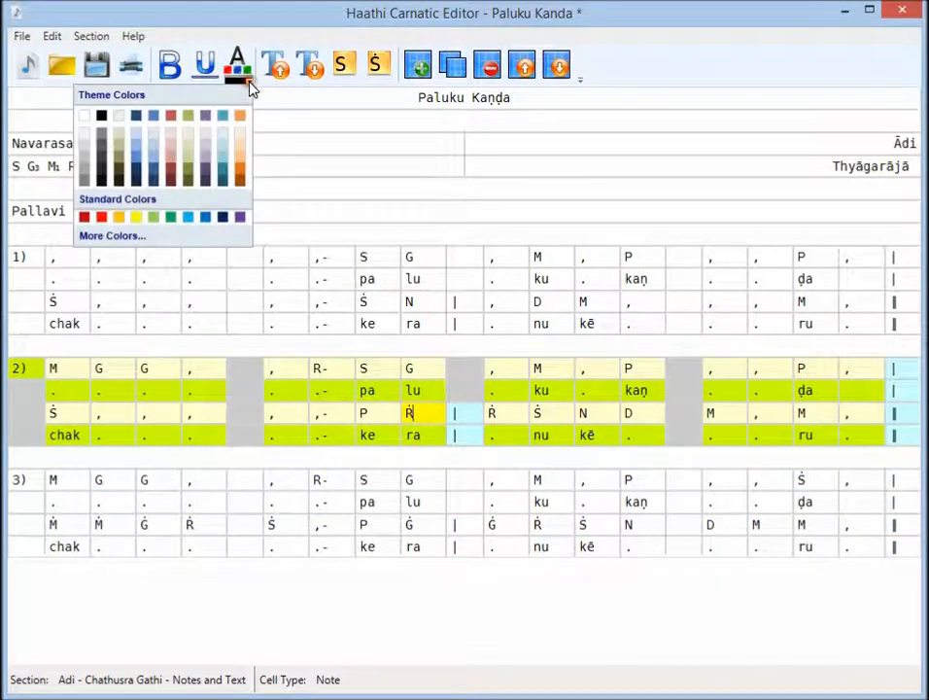
click(171, 218)
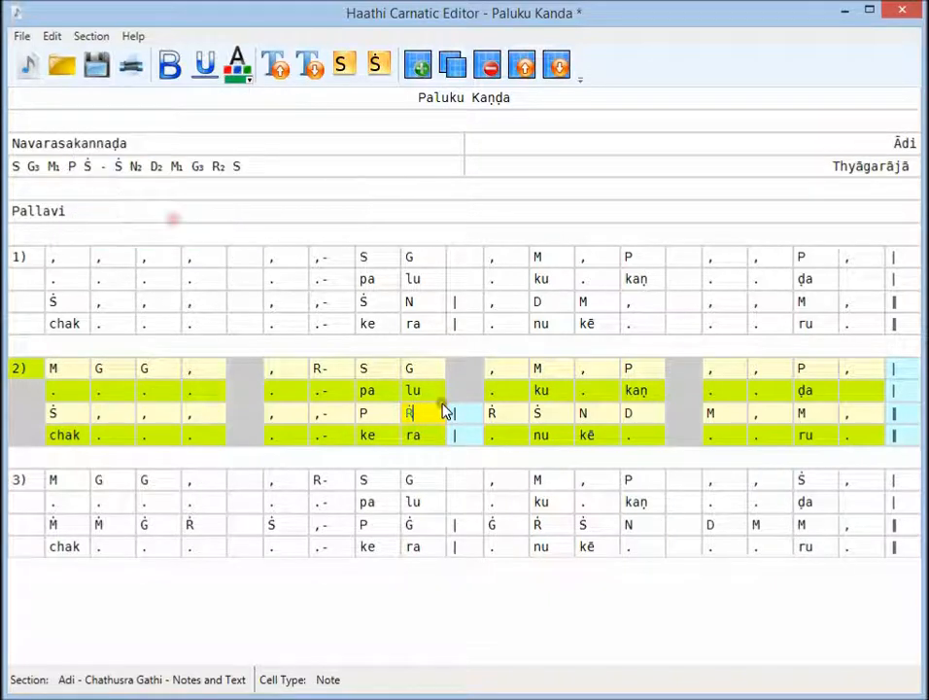
click(510, 412)
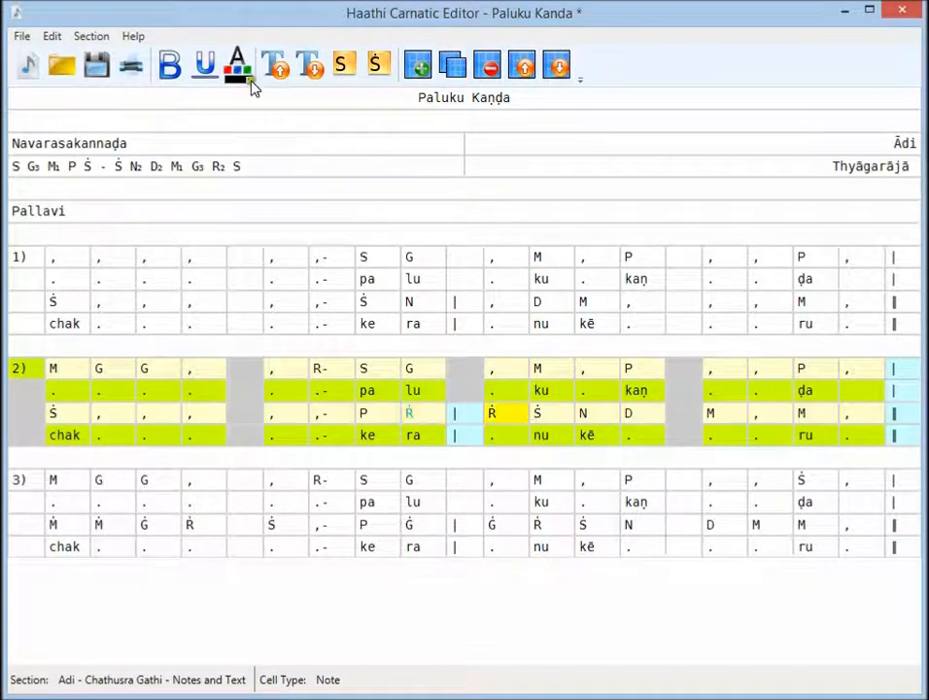
click(249, 82)
click(172, 219)
click(540, 412)
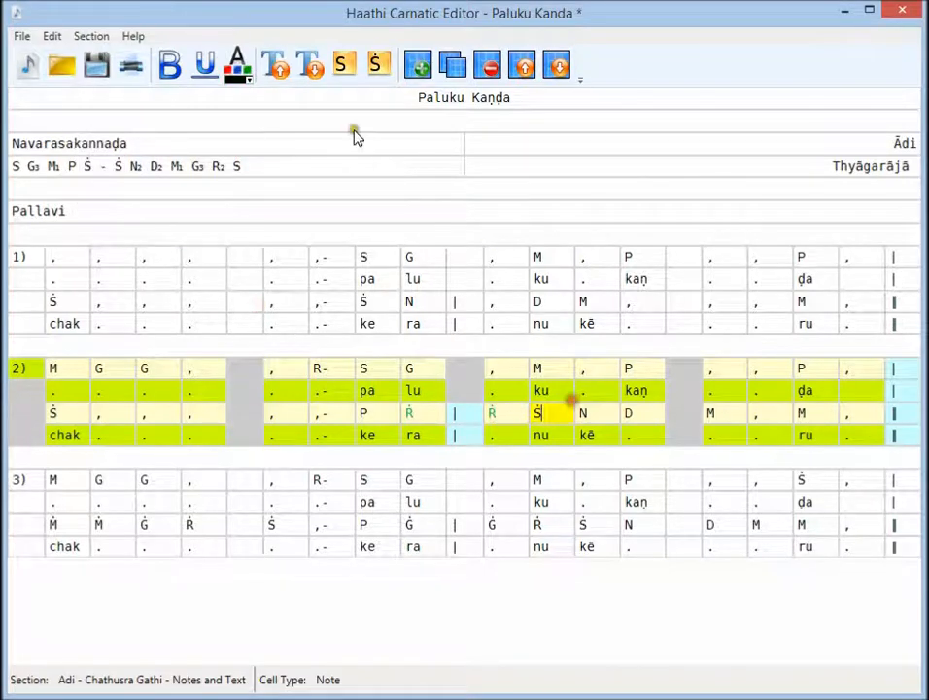
click(249, 82)
click(172, 218)
- Colour the following N, D, M and comma in section 2's second note row the same standard green
click(589, 413)
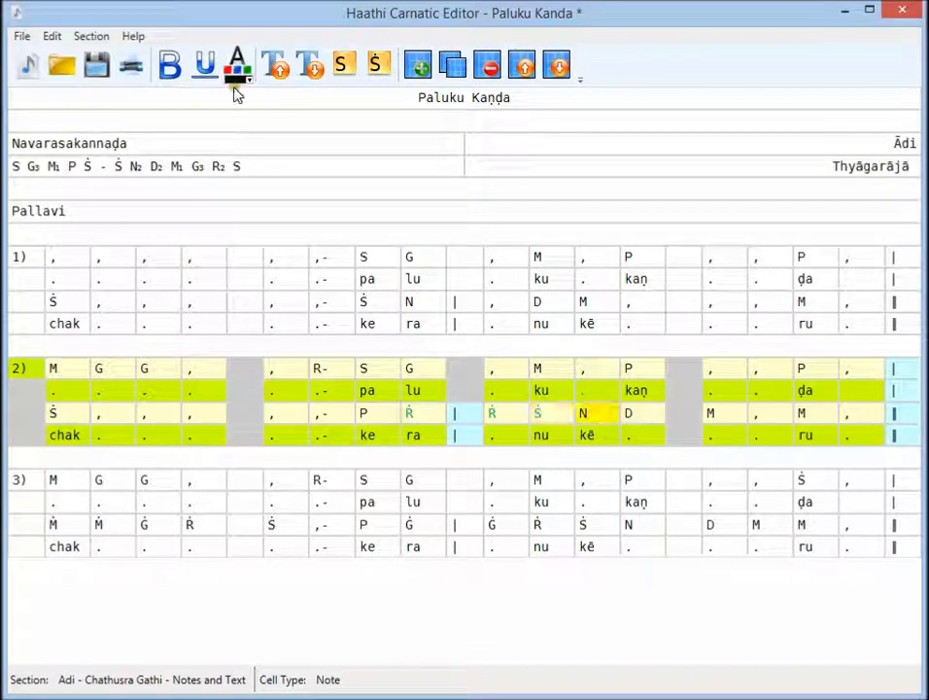
click(249, 84)
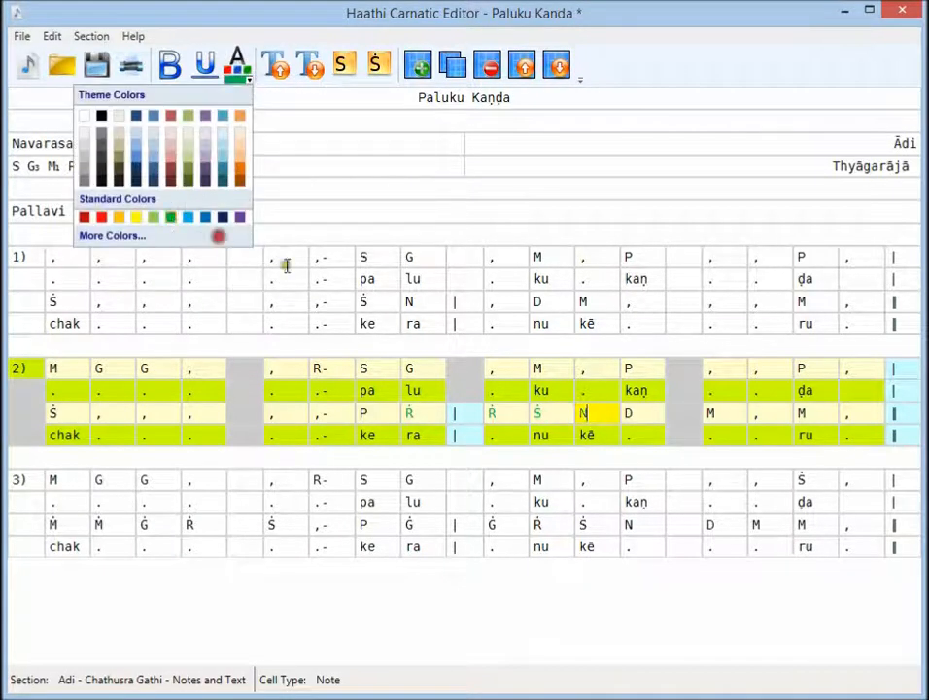
click(171, 217)
click(637, 410)
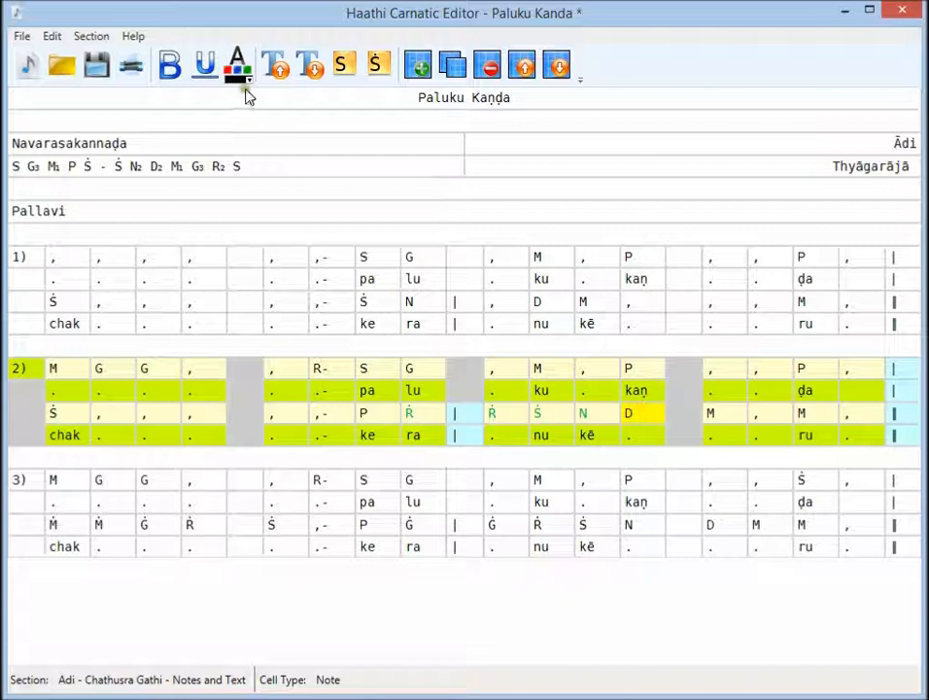
click(249, 84)
click(174, 220)
click(716, 414)
click(248, 83)
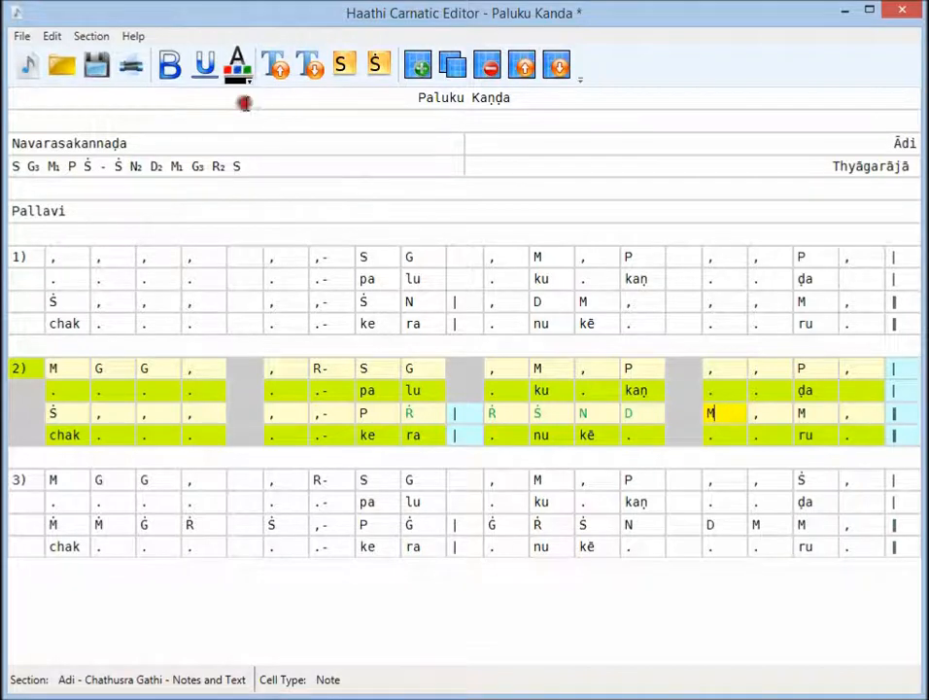
click(180, 216)
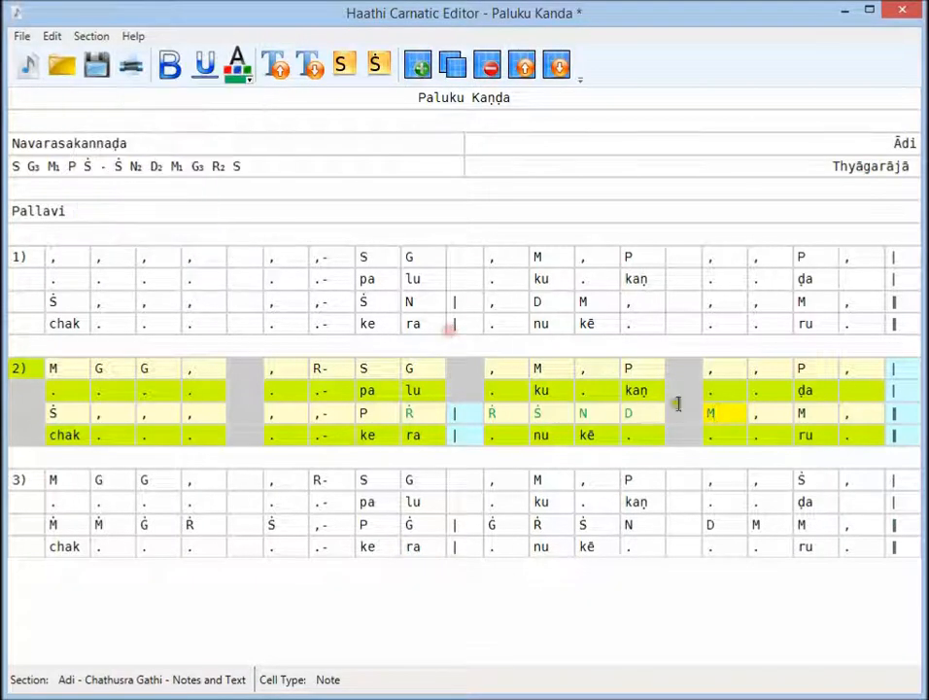
click(756, 415)
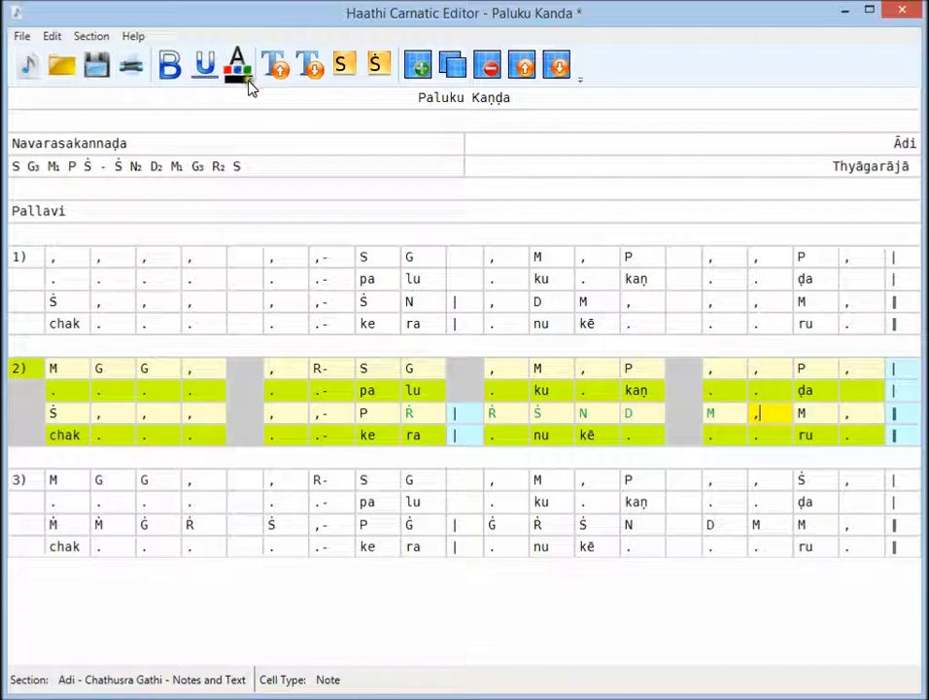
click(250, 82)
click(174, 217)
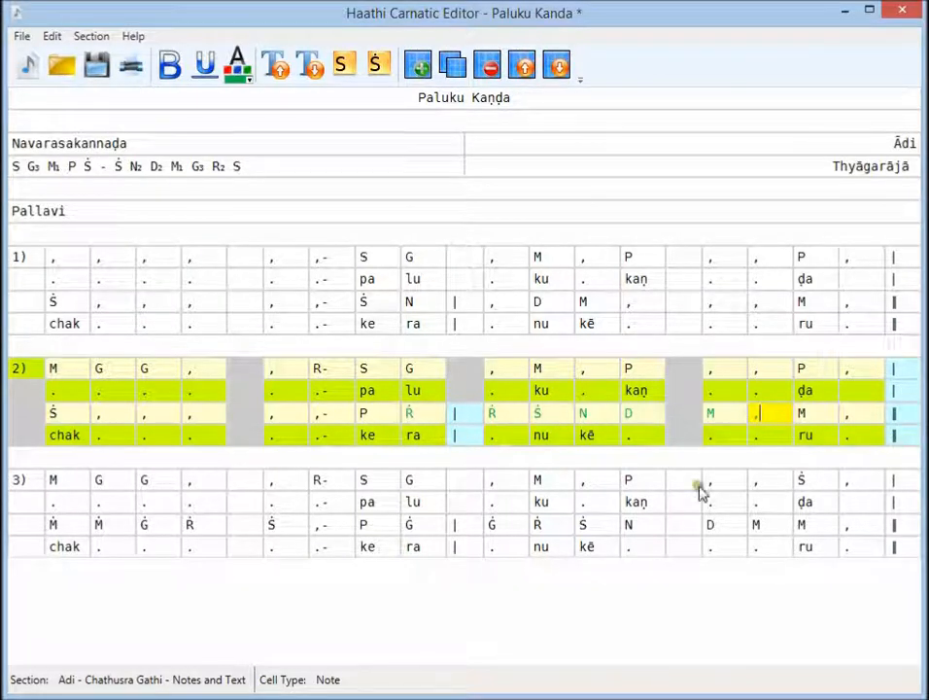
- Colour the closing Ṡ and comma of section 3's first note row standard green
click(820, 481)
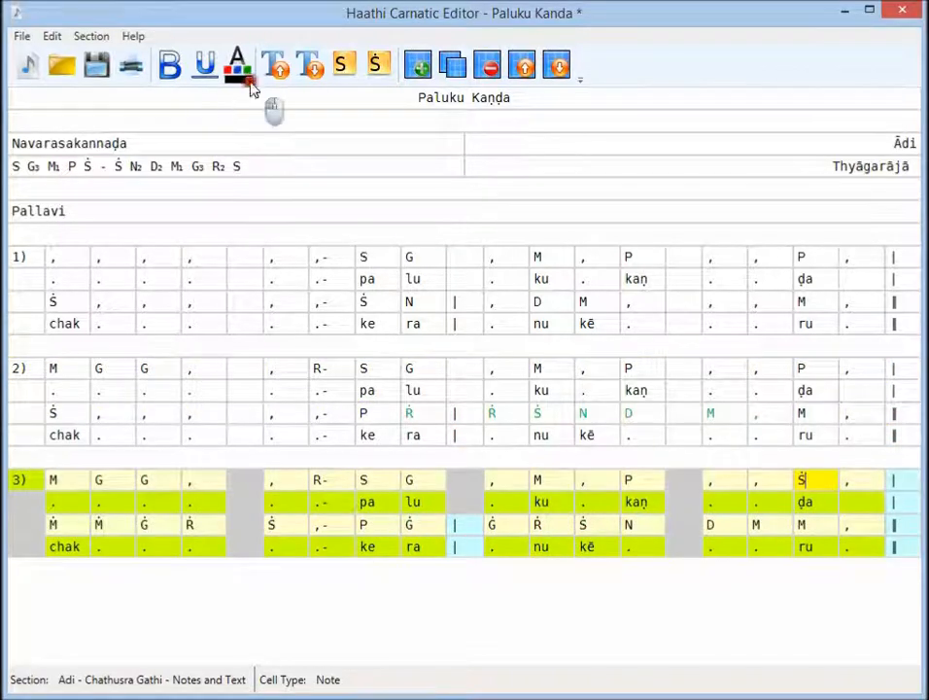
click(250, 78)
click(171, 216)
click(864, 481)
click(250, 84)
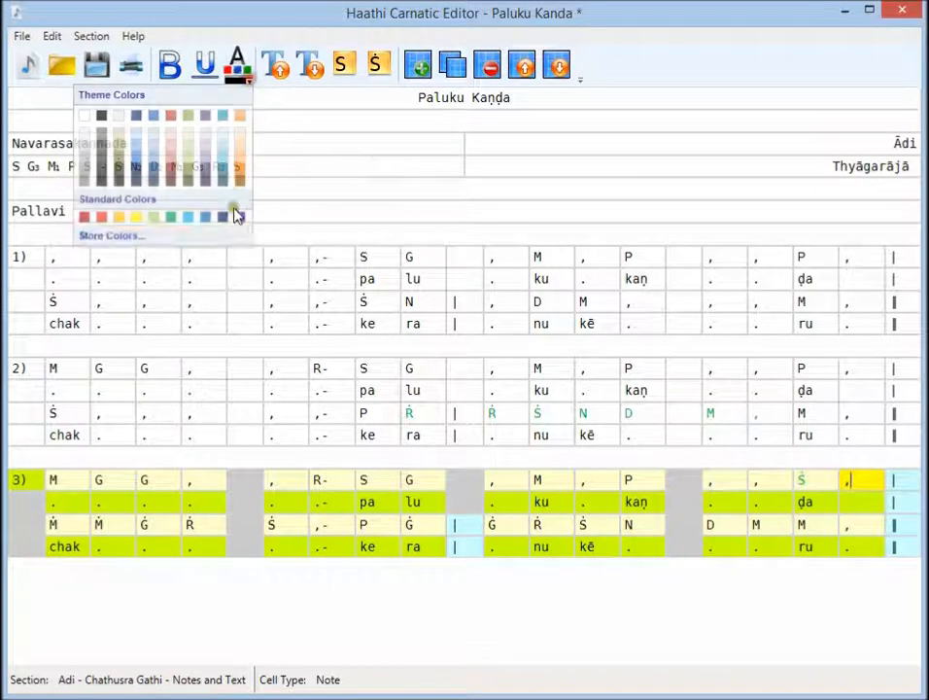
click(170, 216)
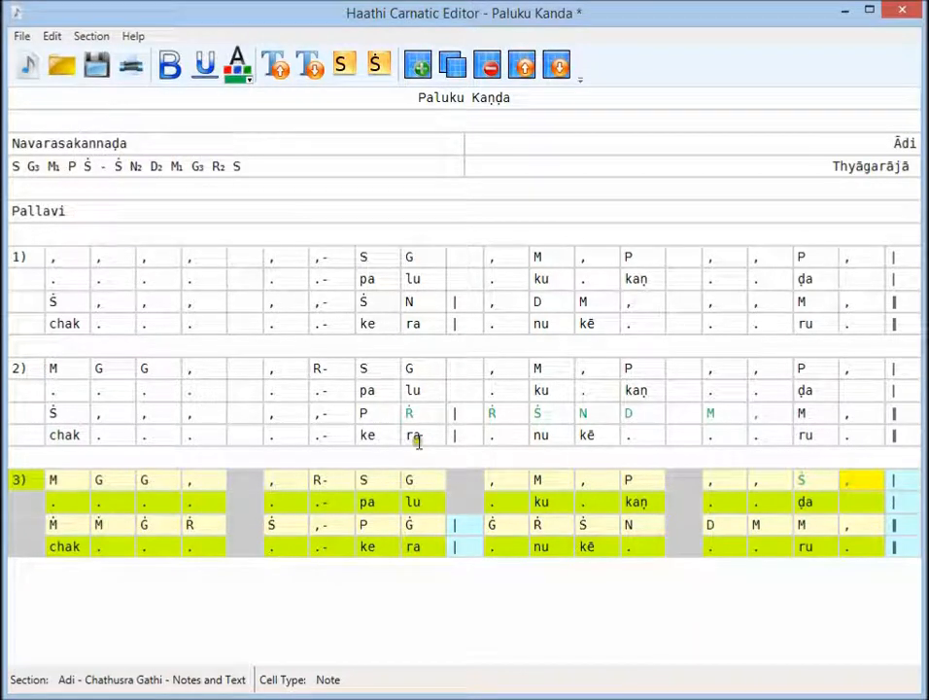
- Colour the opening notes Ṁ, Ṁ, Ġ and Ṙ of section 3's second note row standard green
click(60, 523)
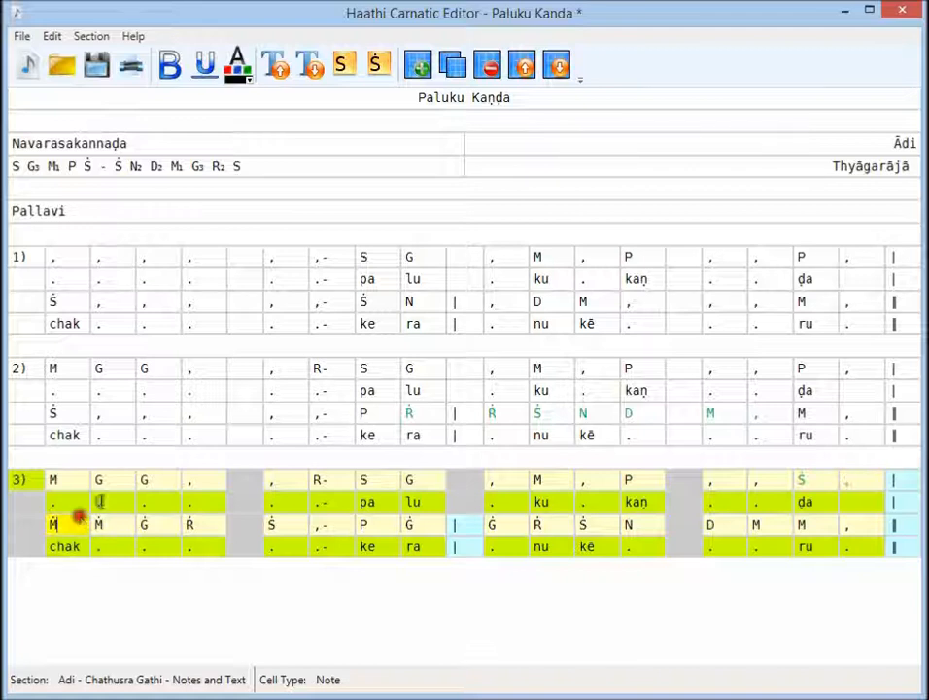
click(250, 85)
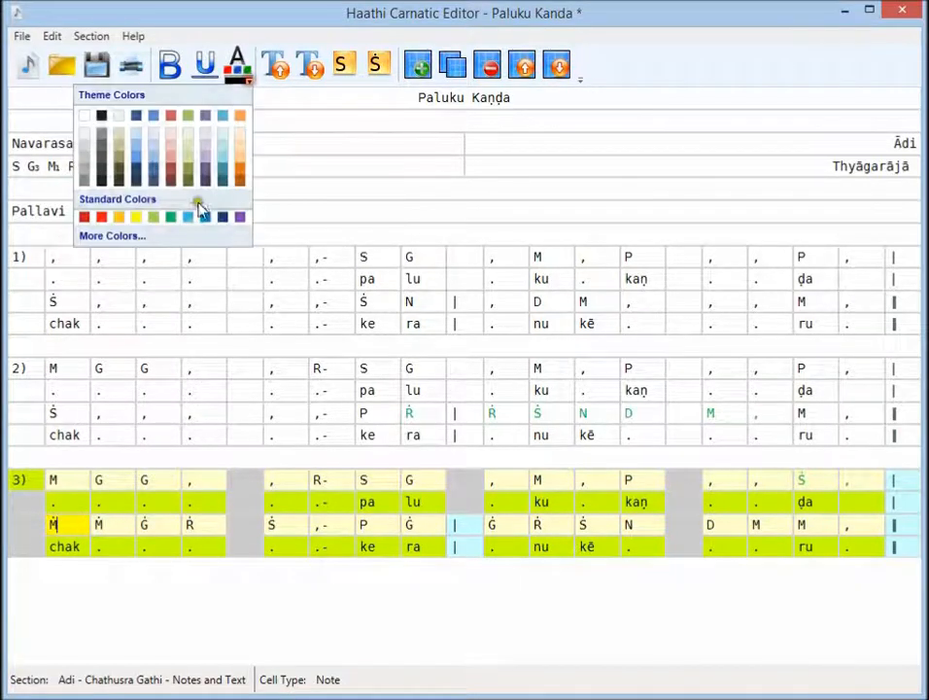
click(171, 220)
click(116, 526)
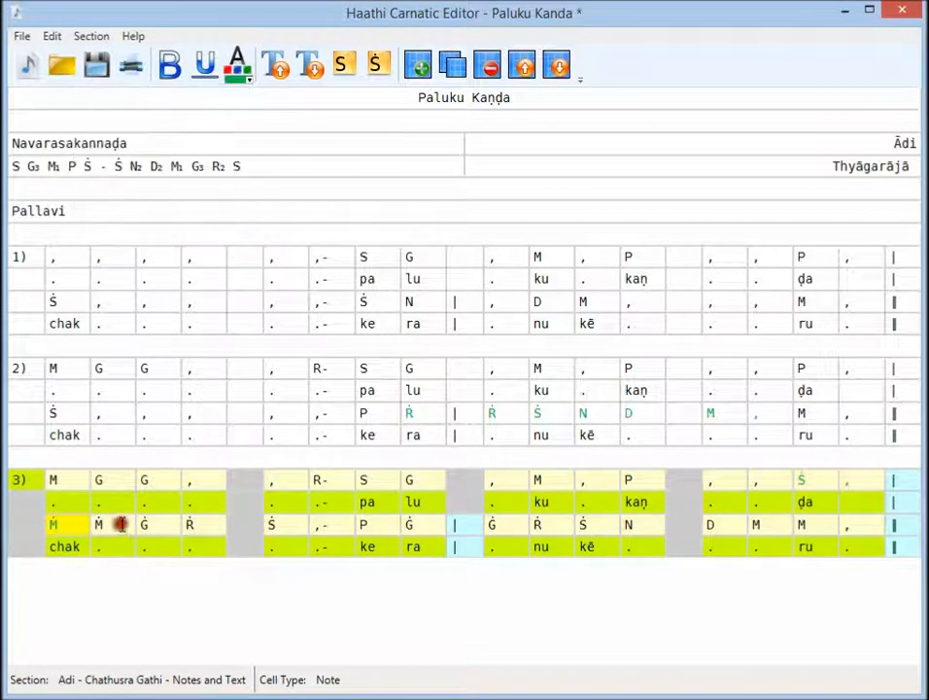
click(249, 84)
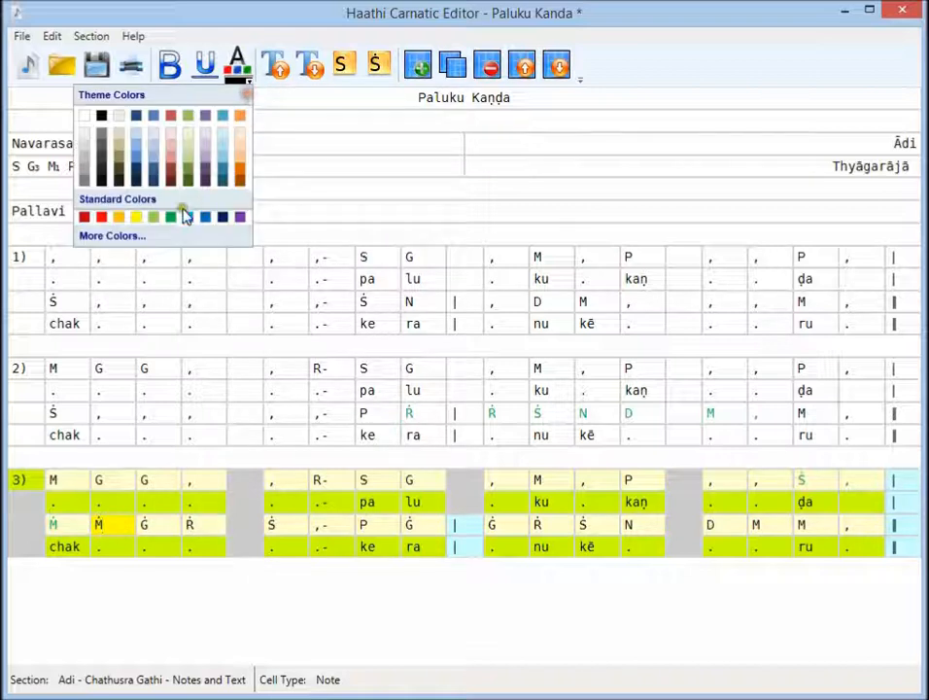
click(174, 225)
click(160, 524)
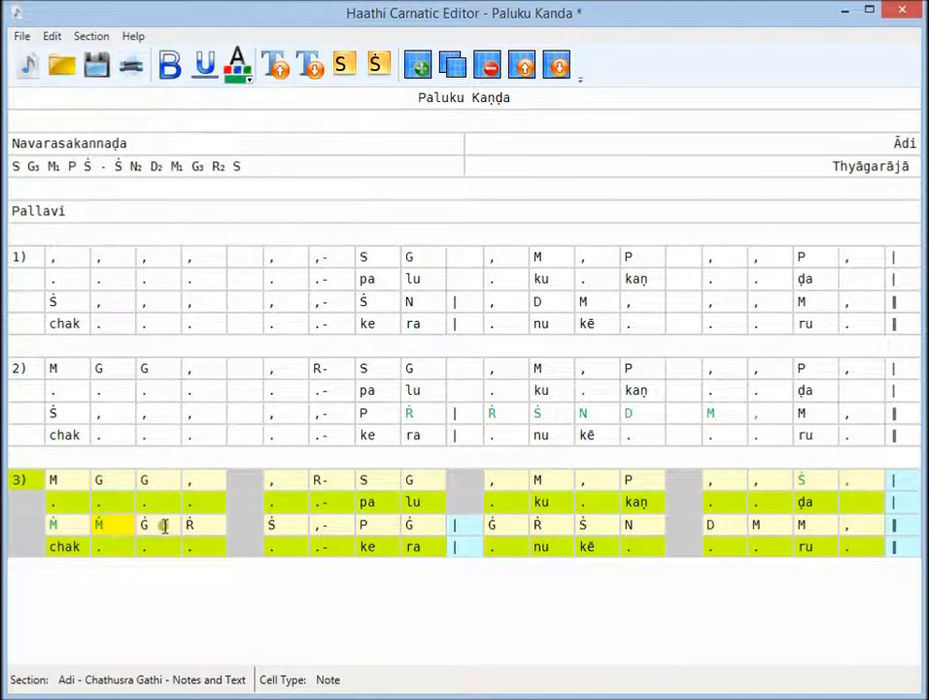
click(252, 86)
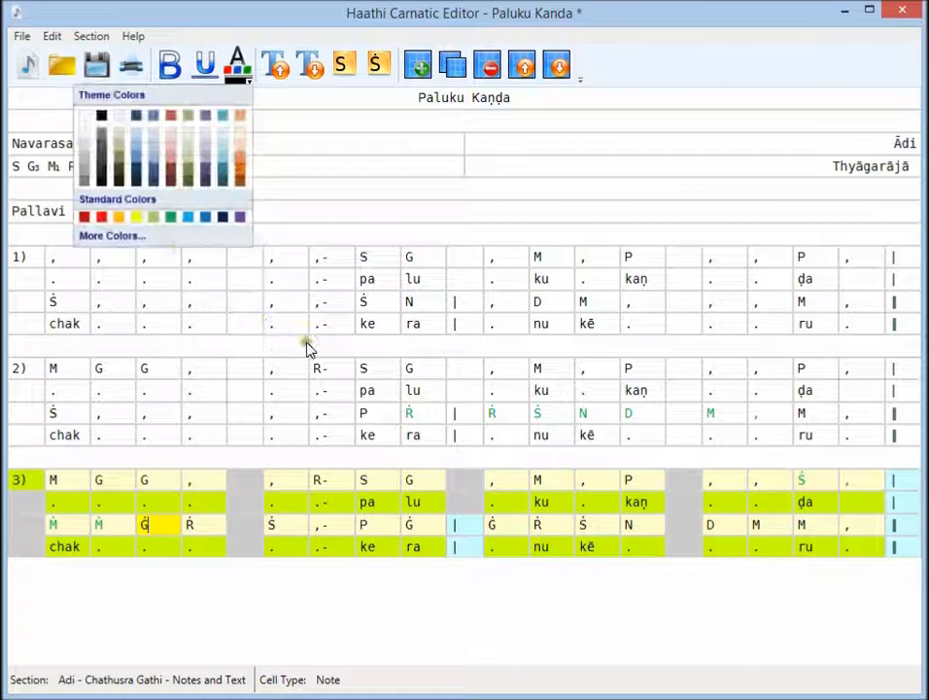
click(171, 218)
click(209, 523)
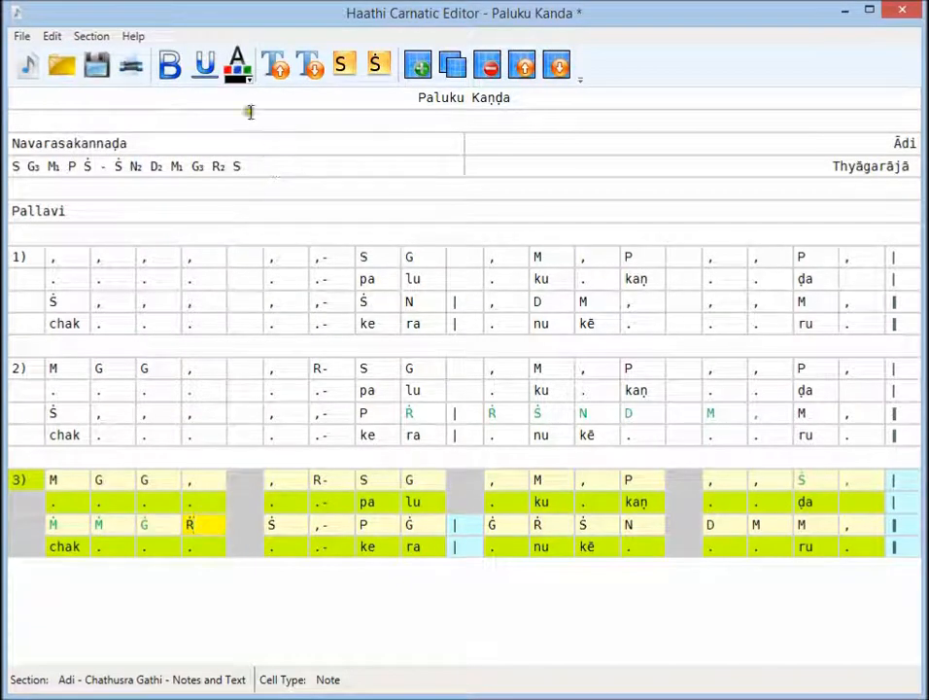
click(252, 85)
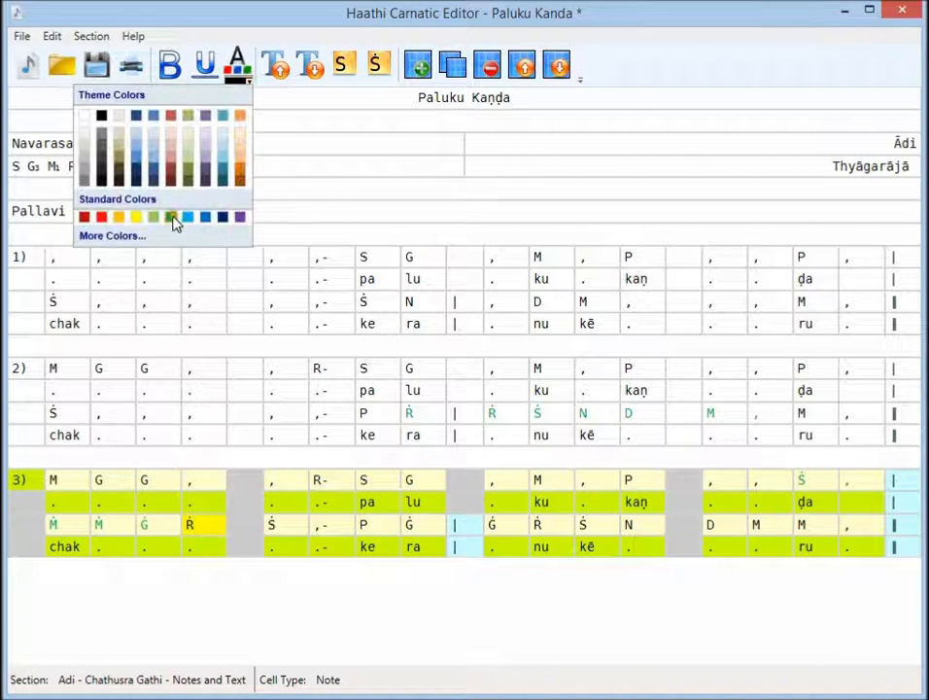
click(175, 219)
- Colour the Ṡ and the following comma-hyphen in section 3's second note row standard green
click(294, 522)
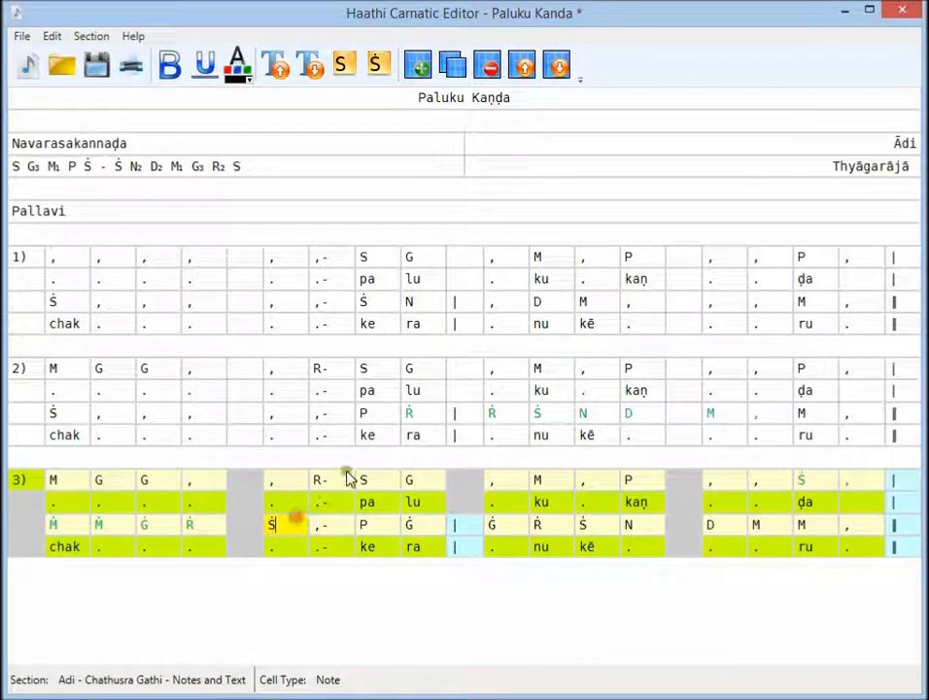
click(251, 86)
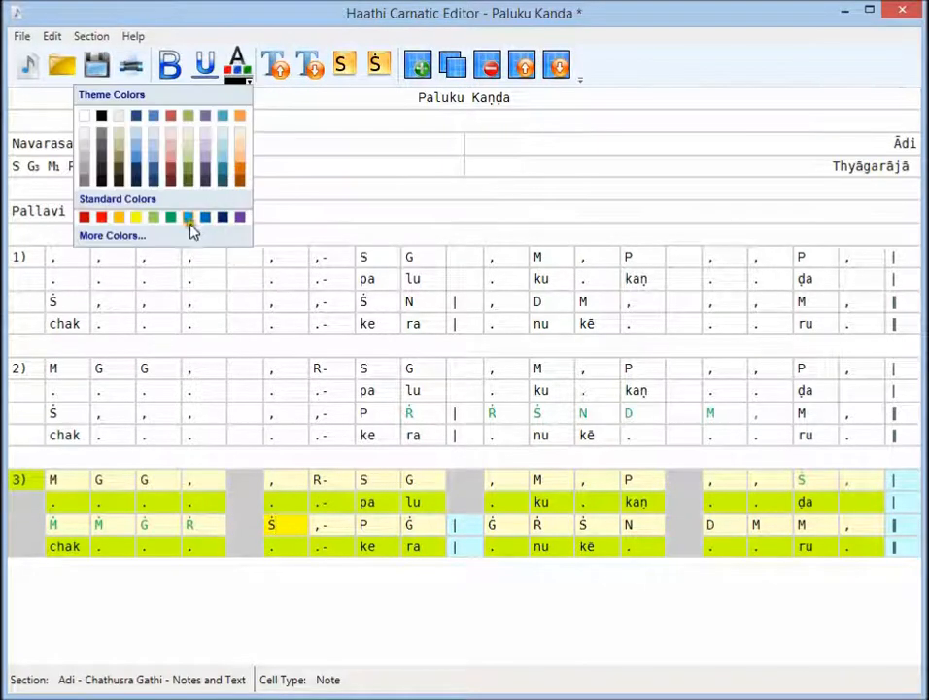
click(176, 220)
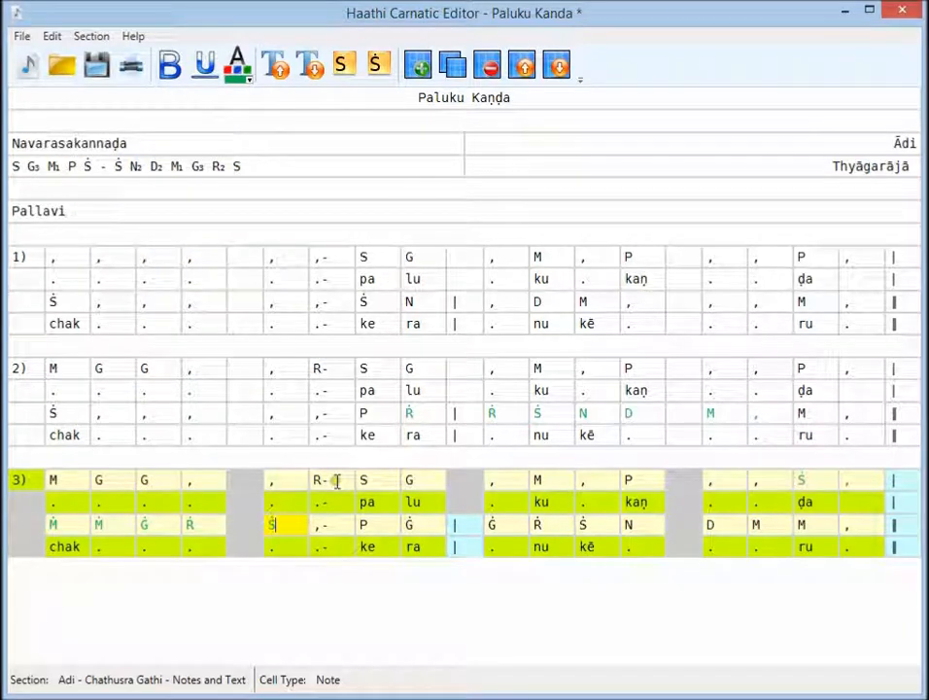
click(324, 524)
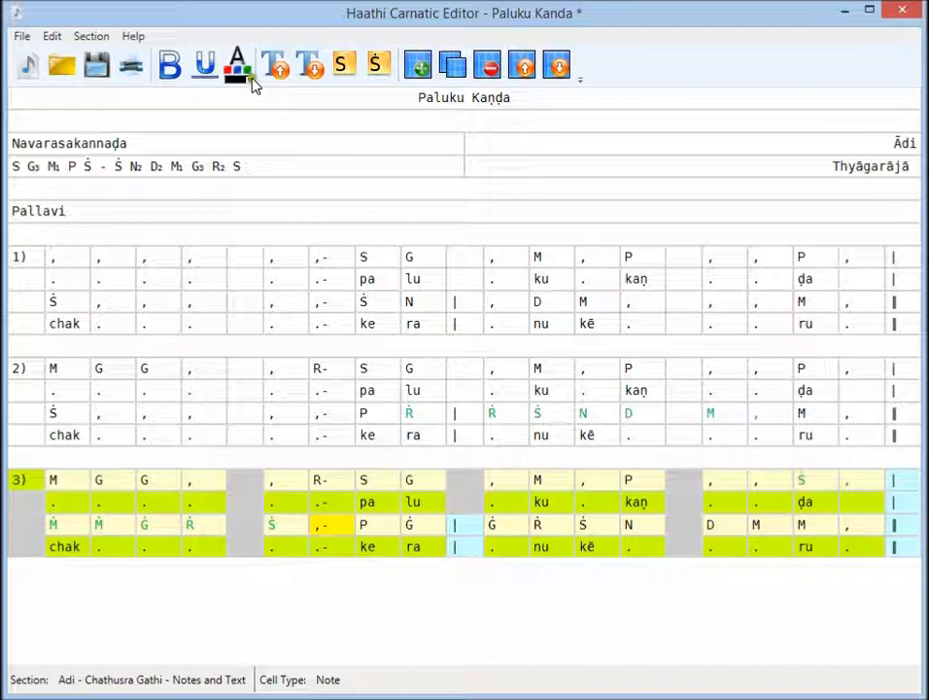
click(251, 83)
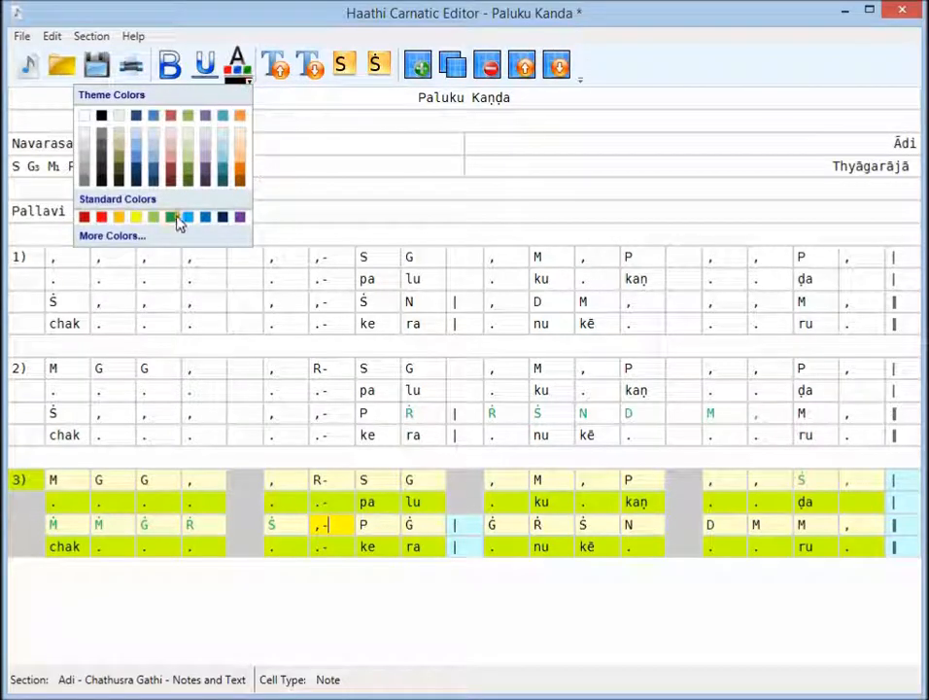
click(177, 220)
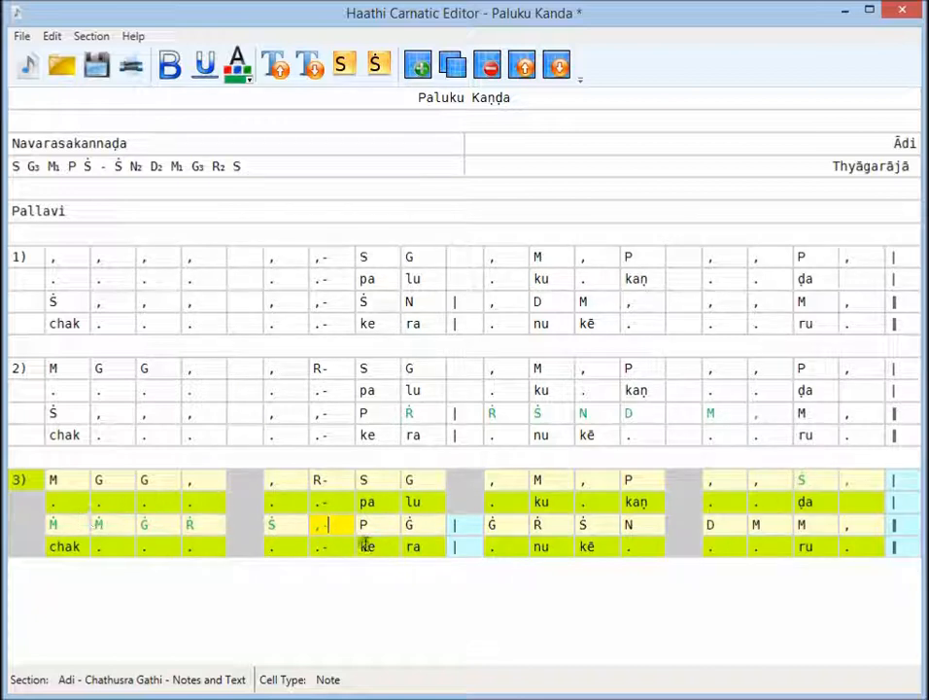
- Colour the Ġ notes on either side of the middle bar line in section 3's second note row standard green
click(421, 525)
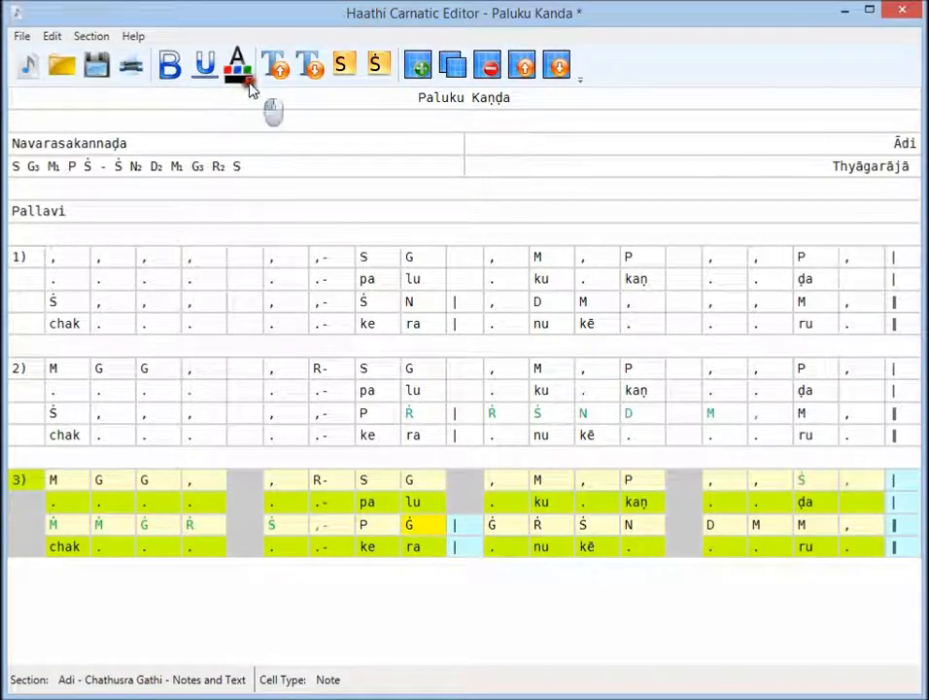
click(249, 81)
click(169, 218)
click(492, 525)
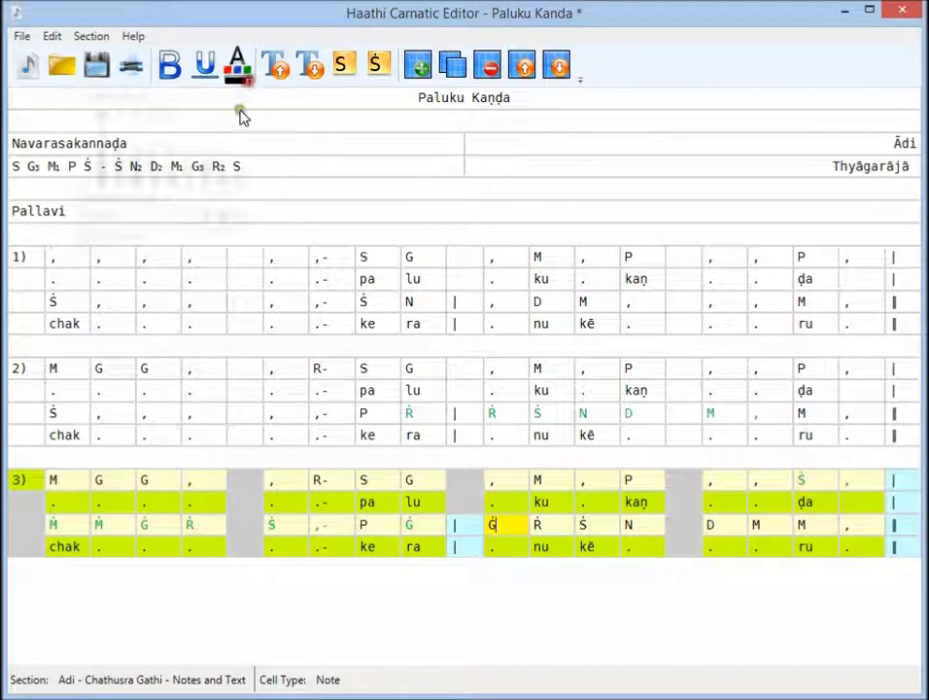
click(249, 81)
click(170, 218)
- Colour the notes Ṙ, Ṡ and N after the second Ġ in section 3's second note row standard green
click(540, 527)
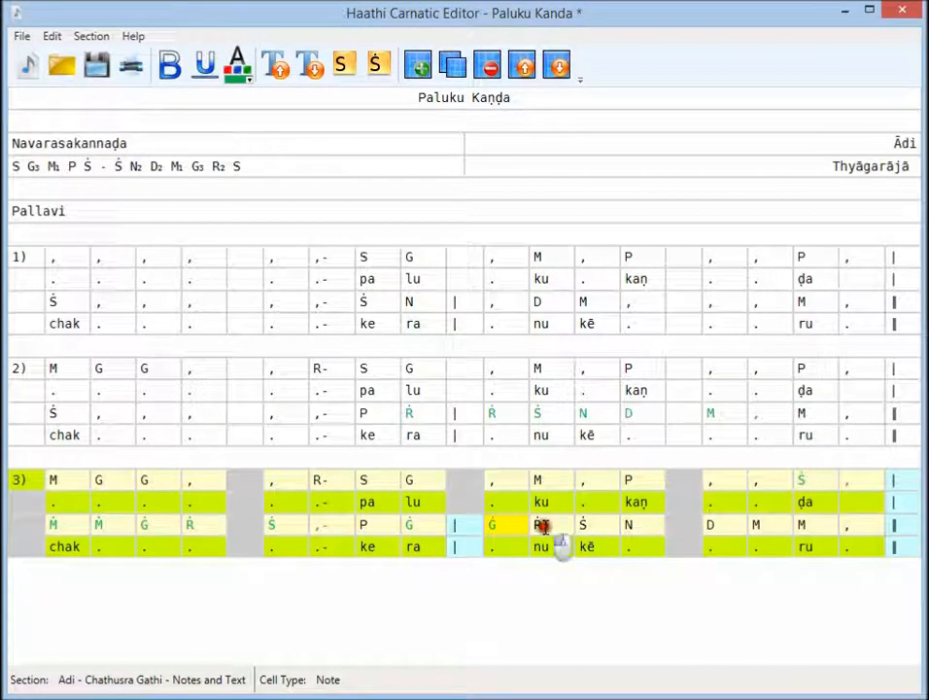
click(249, 81)
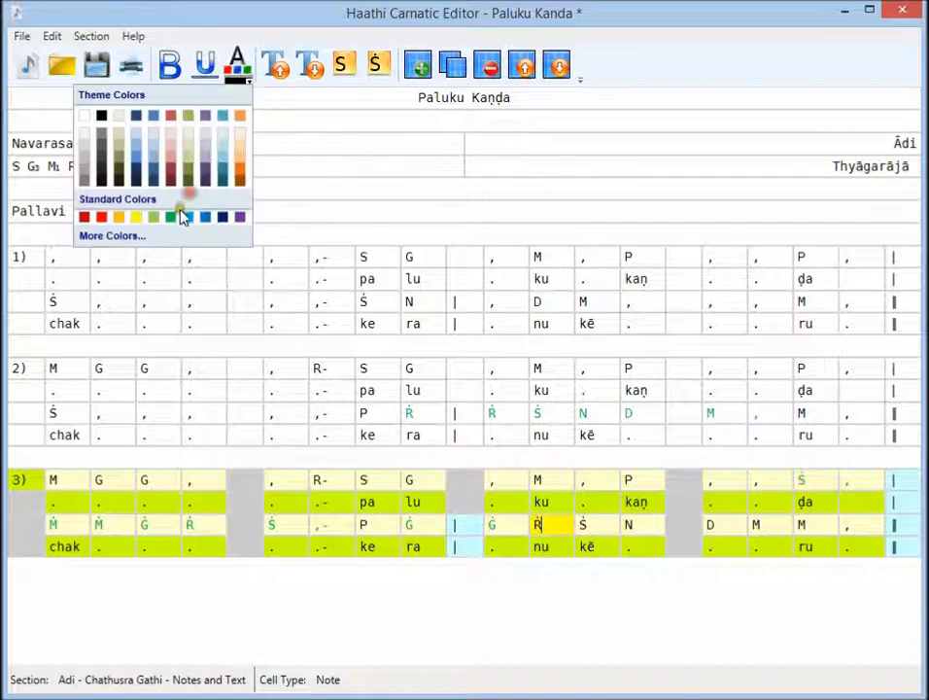
click(173, 217)
click(587, 525)
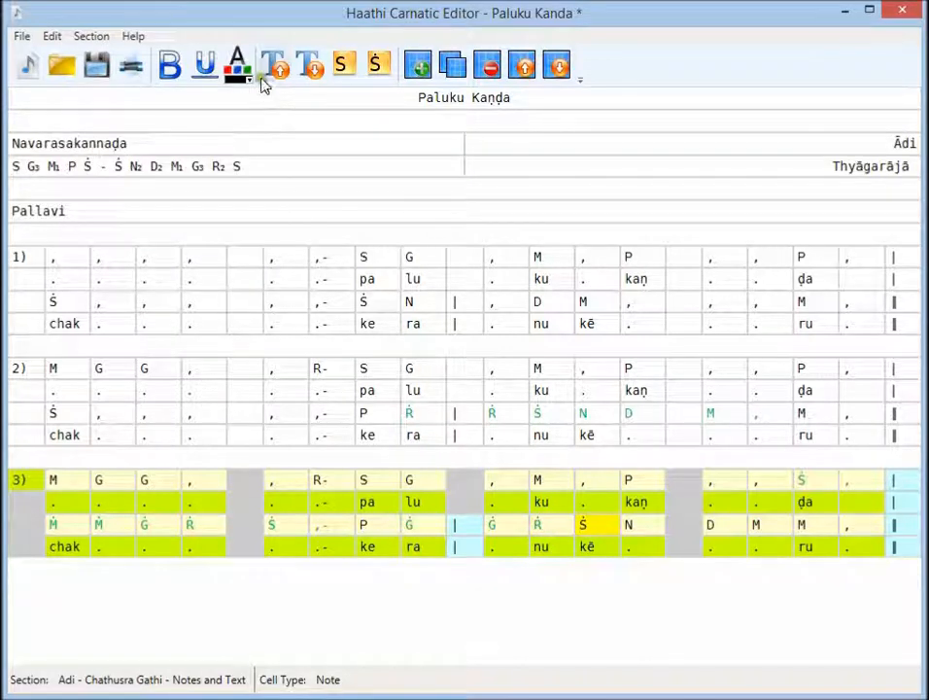
click(249, 81)
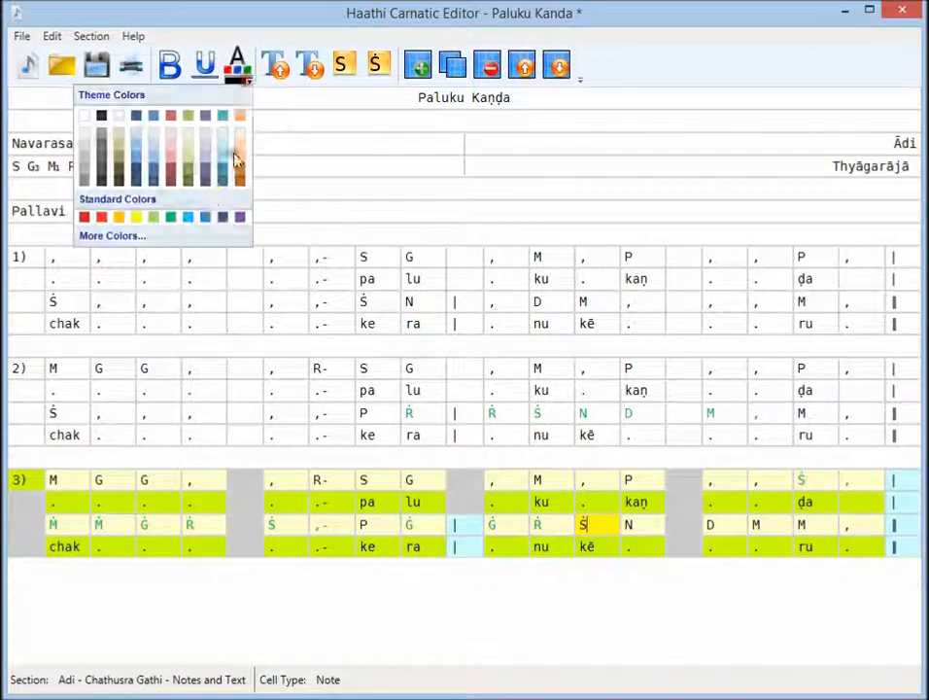
click(171, 218)
click(631, 525)
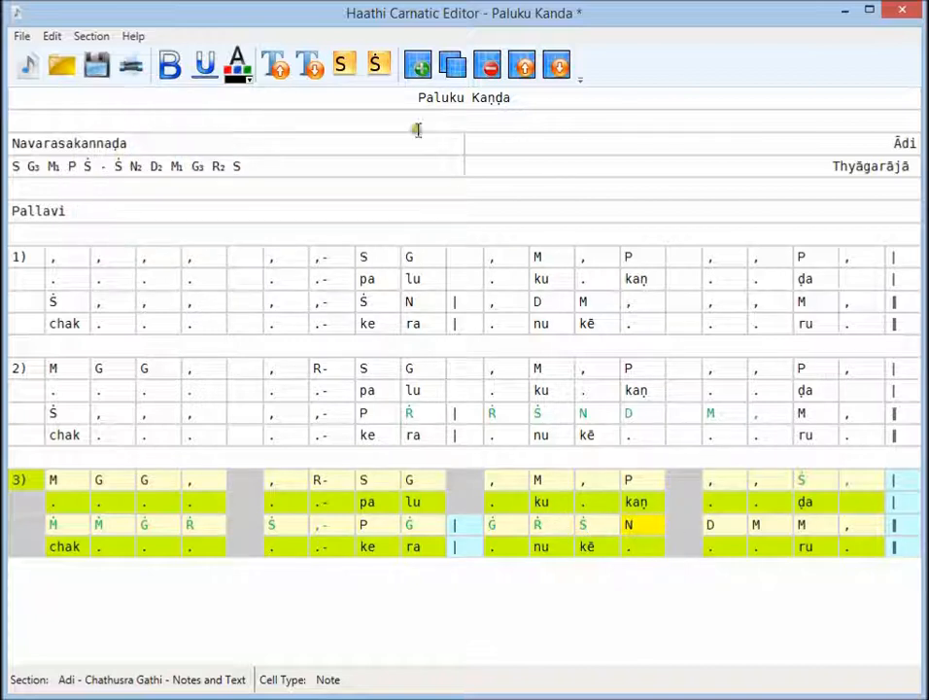
click(248, 84)
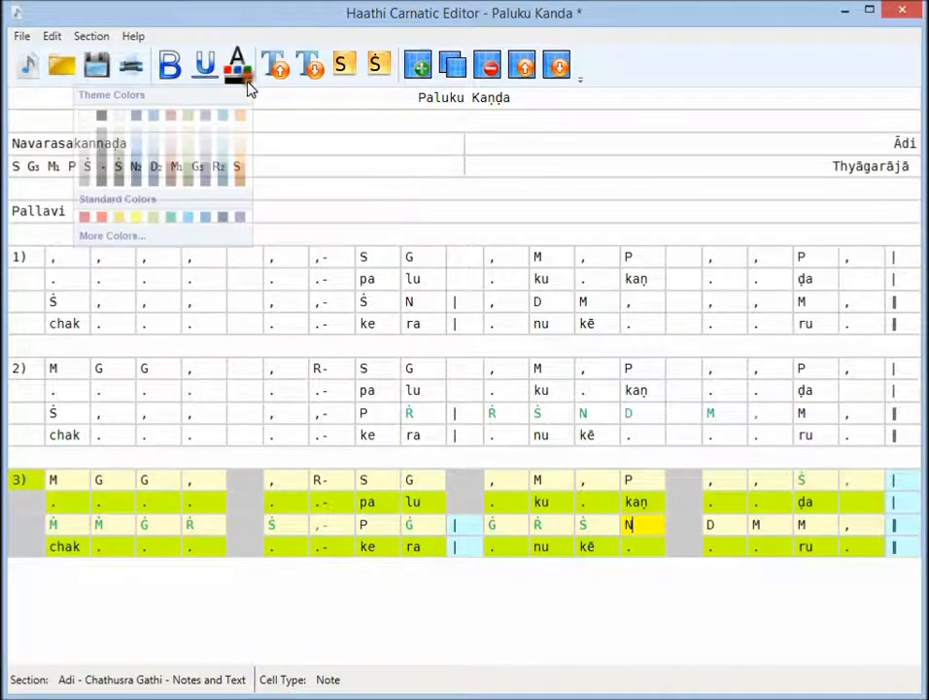
click(173, 218)
- Colour the D and the M directly after it in section 3's second note row standard green
click(718, 526)
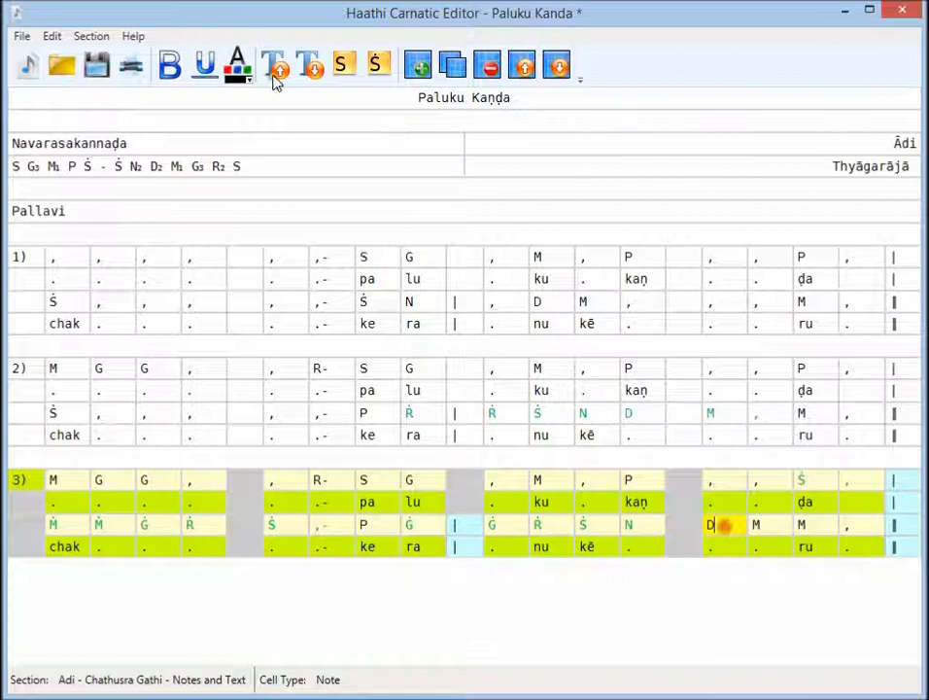
click(247, 82)
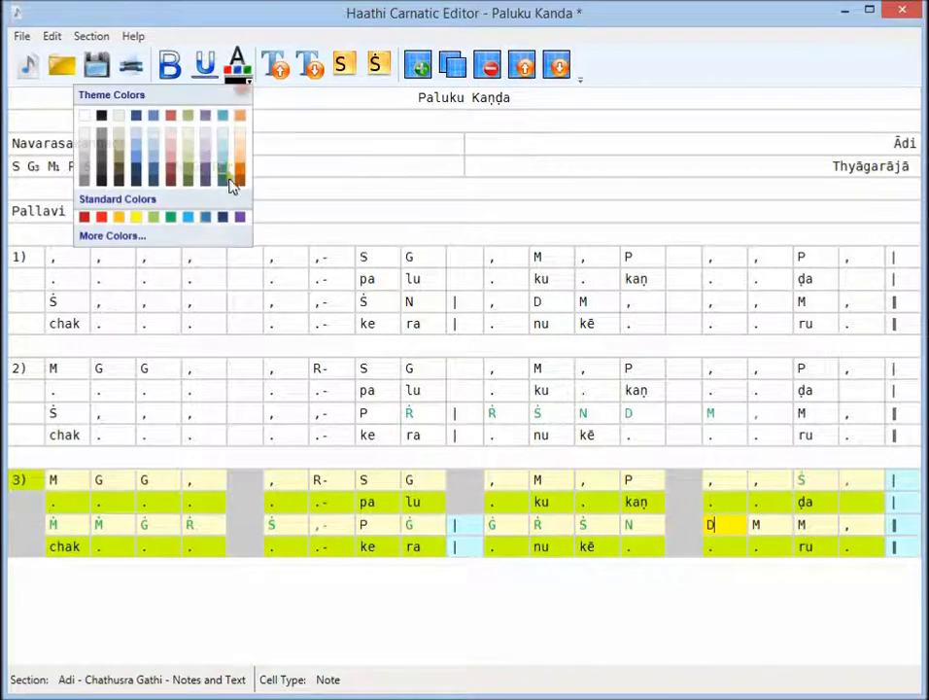
click(176, 219)
click(757, 526)
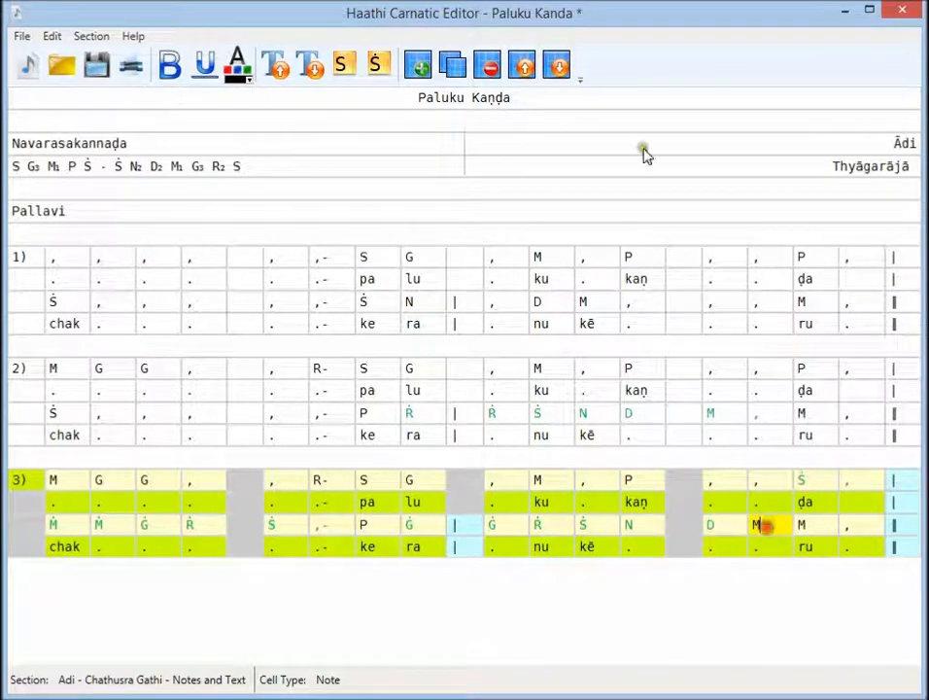
click(245, 81)
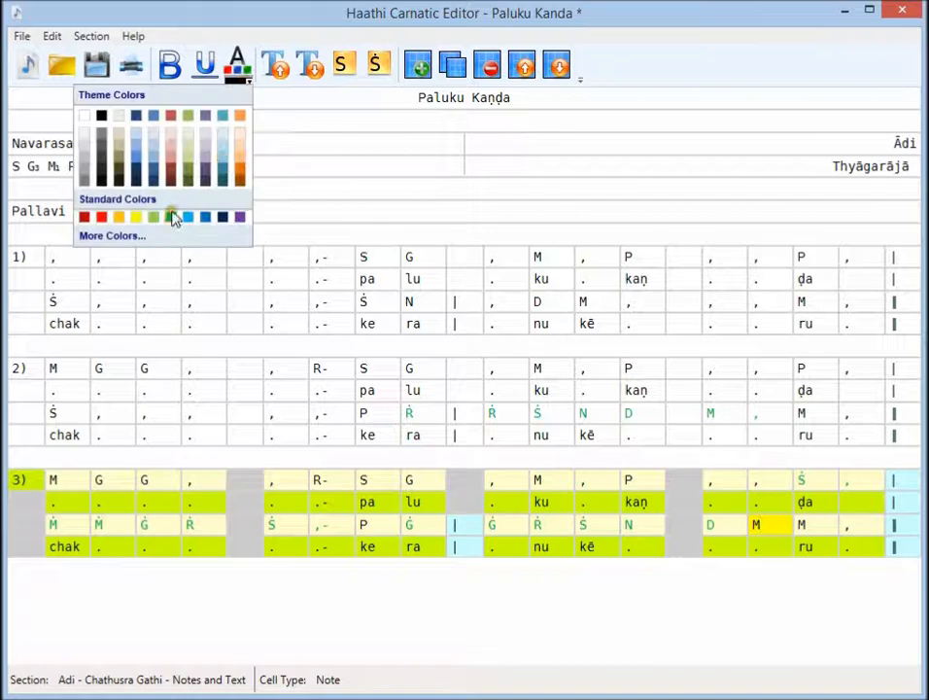
click(173, 219)
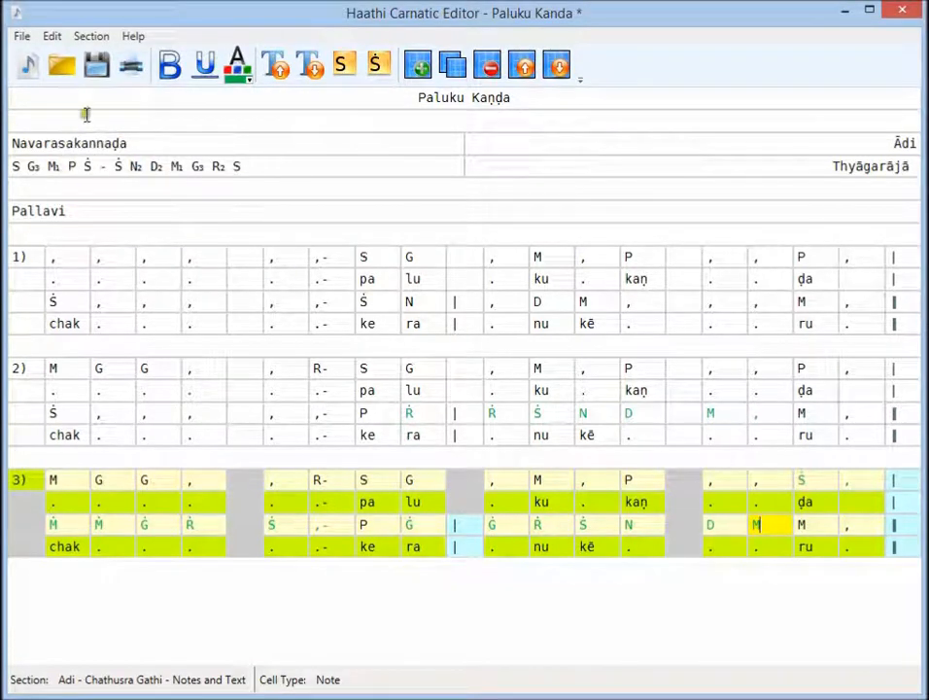
- Start a file-level operation on the Paluku Kaṇḍa notation
click(21, 36)
click(30, 187)
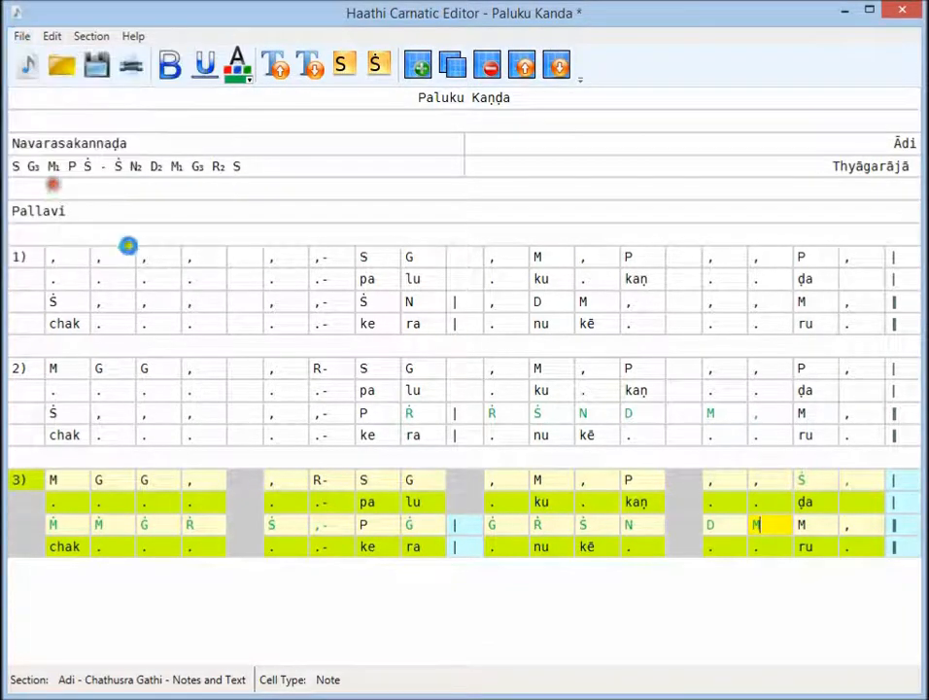